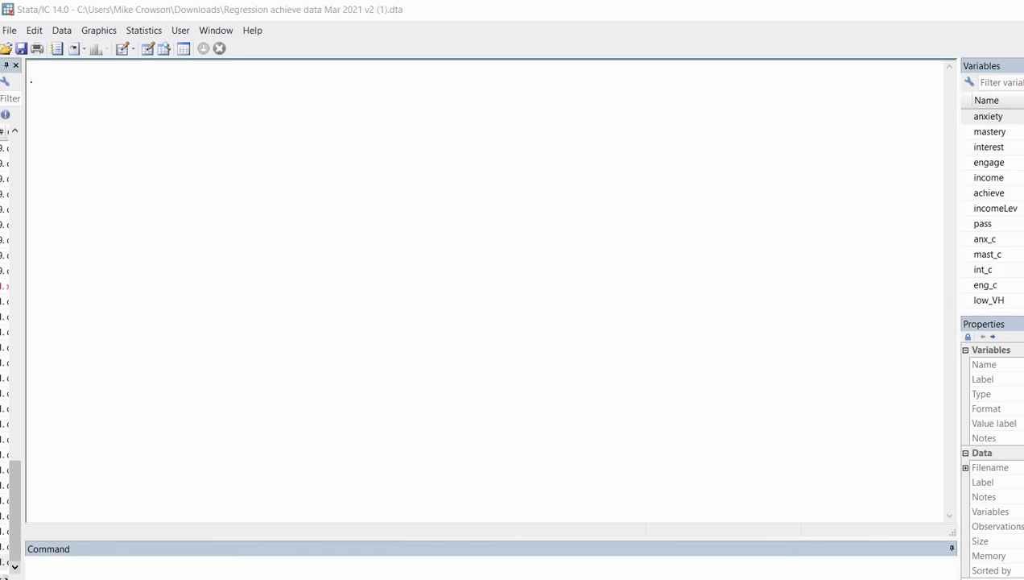
In a new do-file, write findit spost13 on line 2 and run it.
mouse_move(987, 212)
mouse_down()
mouse_move(965, 212)
mouse_move(955, 228)
mouse_move(984, 240)
mouse_move(992, 212)
mouse_move(978, 207)
mouse_up()
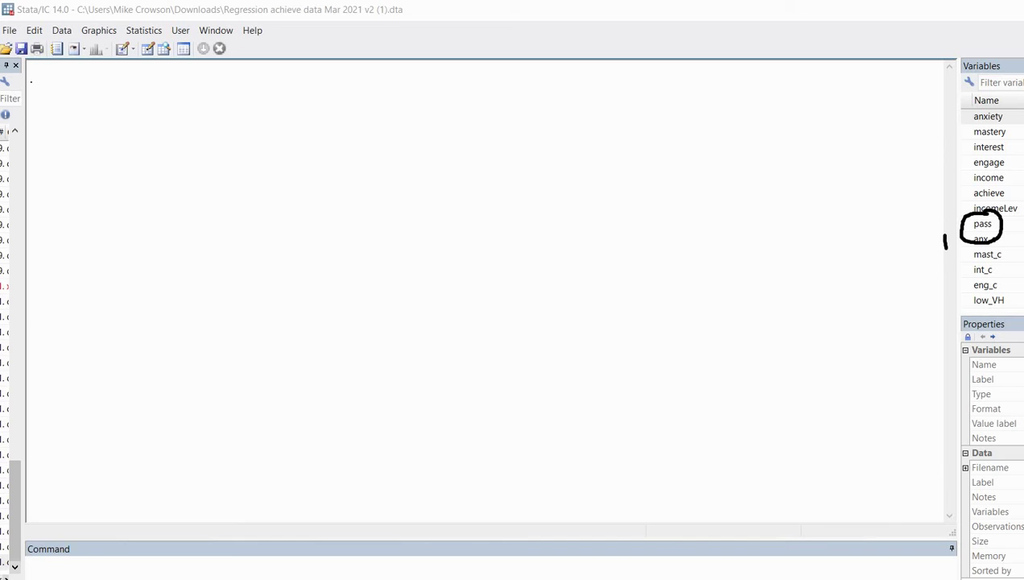
mouse_move(939, 207)
mouse_down()
mouse_move(934, 221)
mouse_move(949, 211)
mouse_move(939, 206)
mouse_up()
drag(964, 115, 968, 153)
key(Escape)
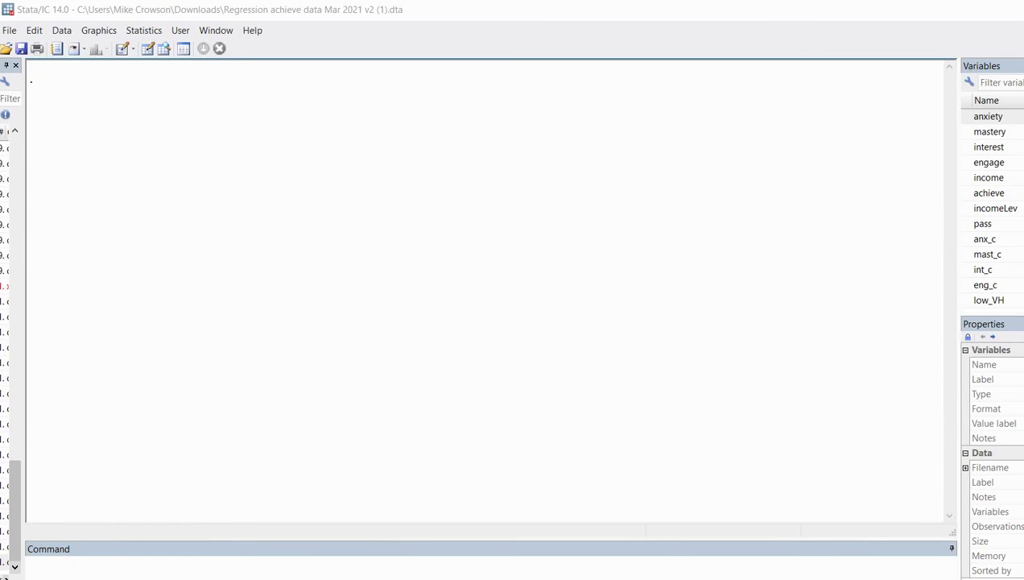
click(122, 48)
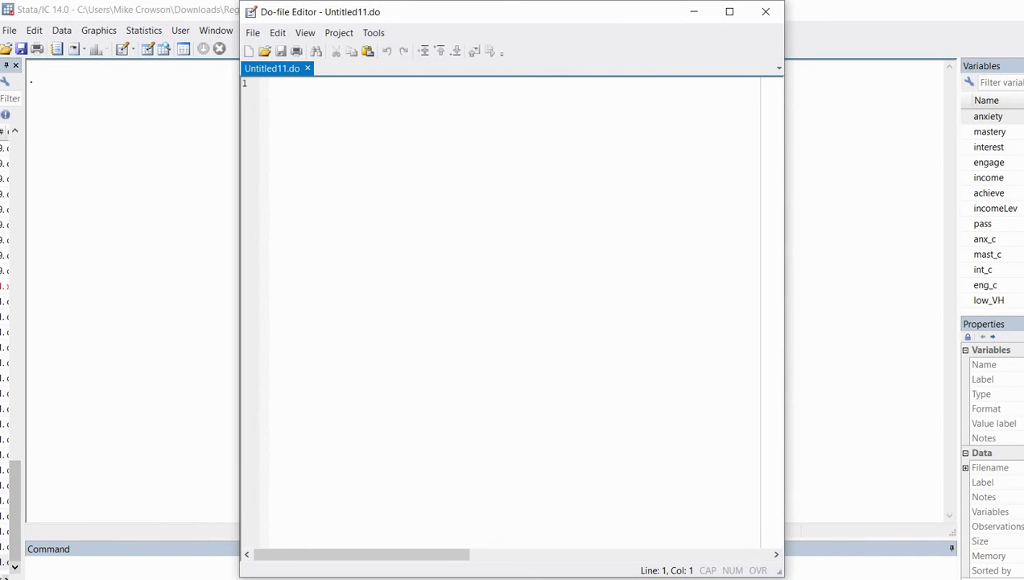
drag(484, 11, 667, 44)
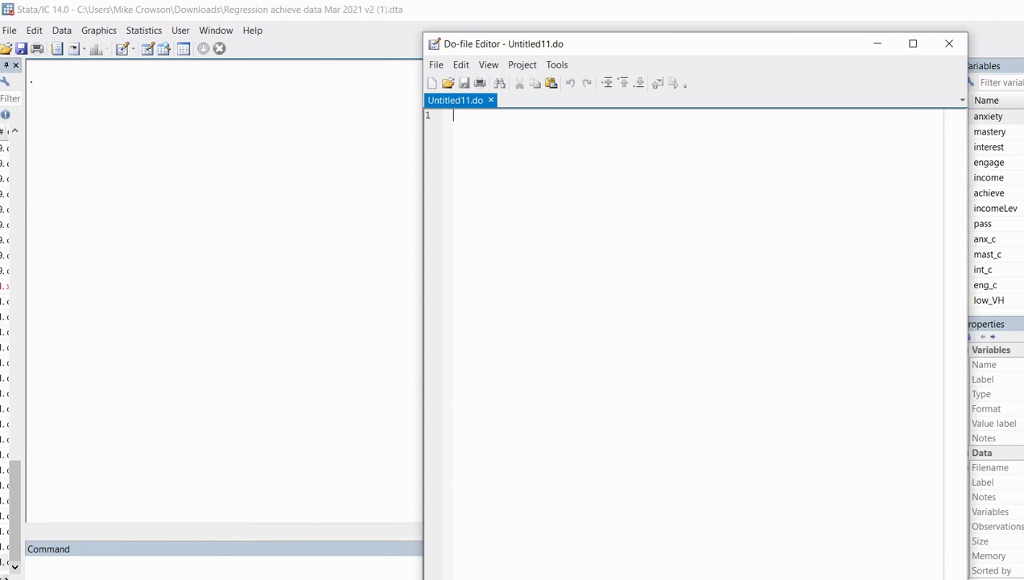
key(Return)
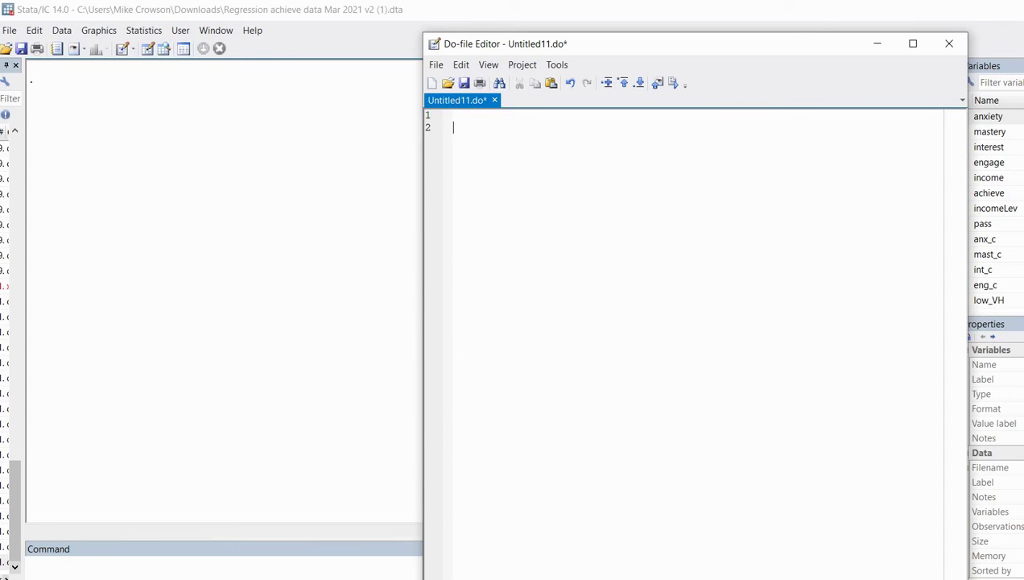
text(findit spost13)
key(shift+Left)
click(441, 129)
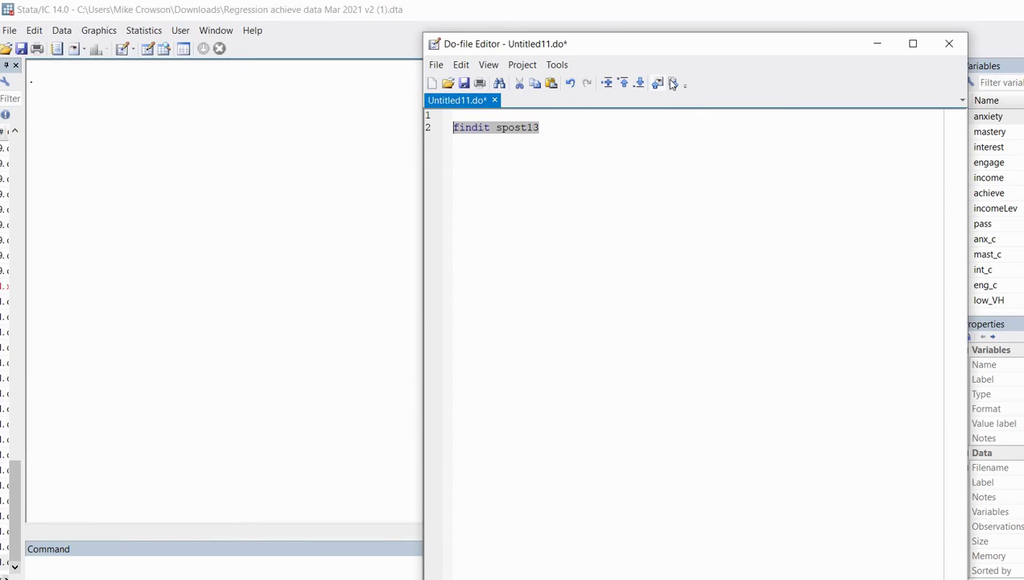
key(ctrl+d)
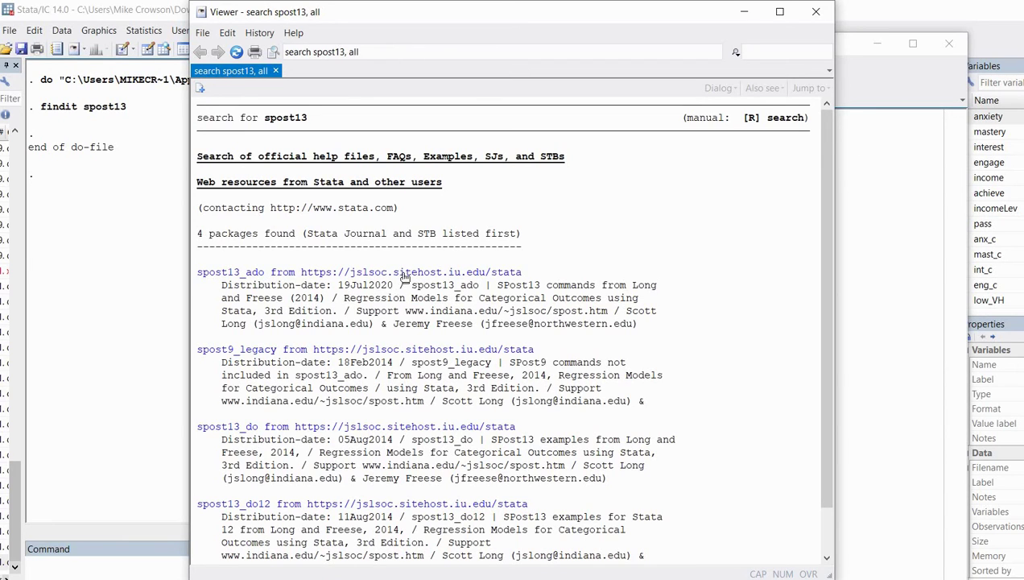
Install spost13_ado (already up to date), close the Viewer, and add blank lines after findit.
click(406, 275)
click(573, 285)
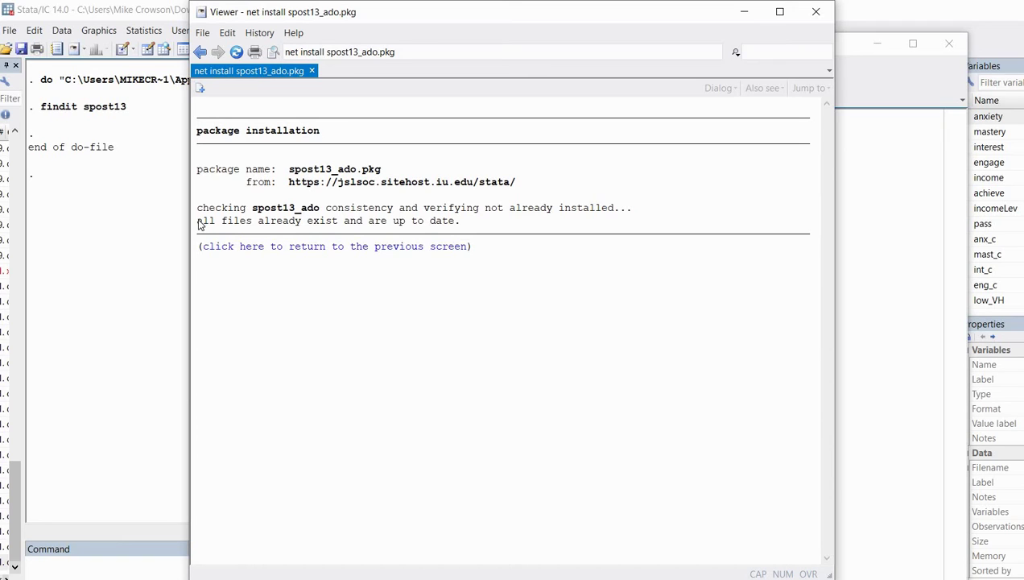
drag(199, 225, 467, 231)
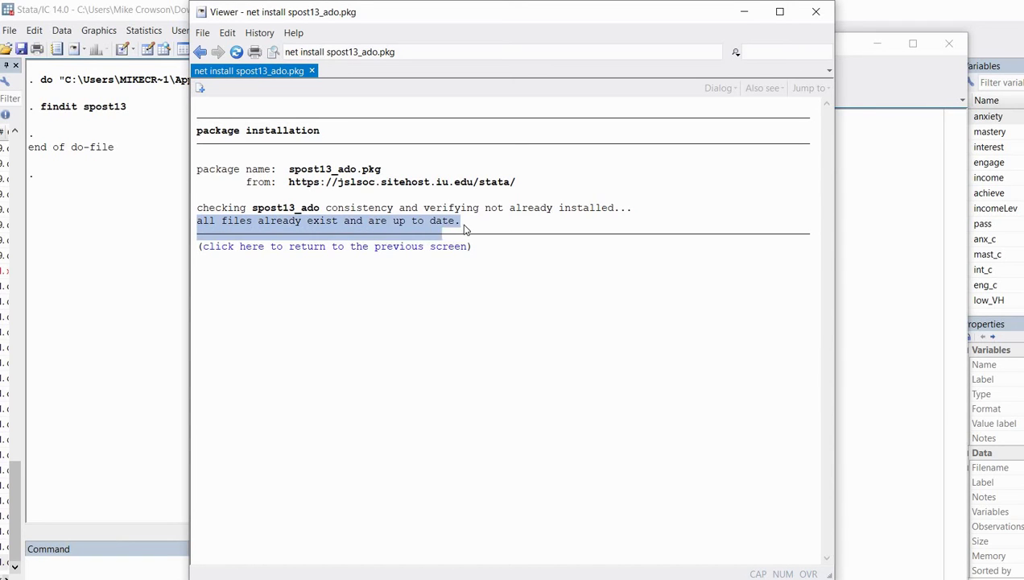
click(827, 22)
click(611, 146)
key(Return)
key(Return)
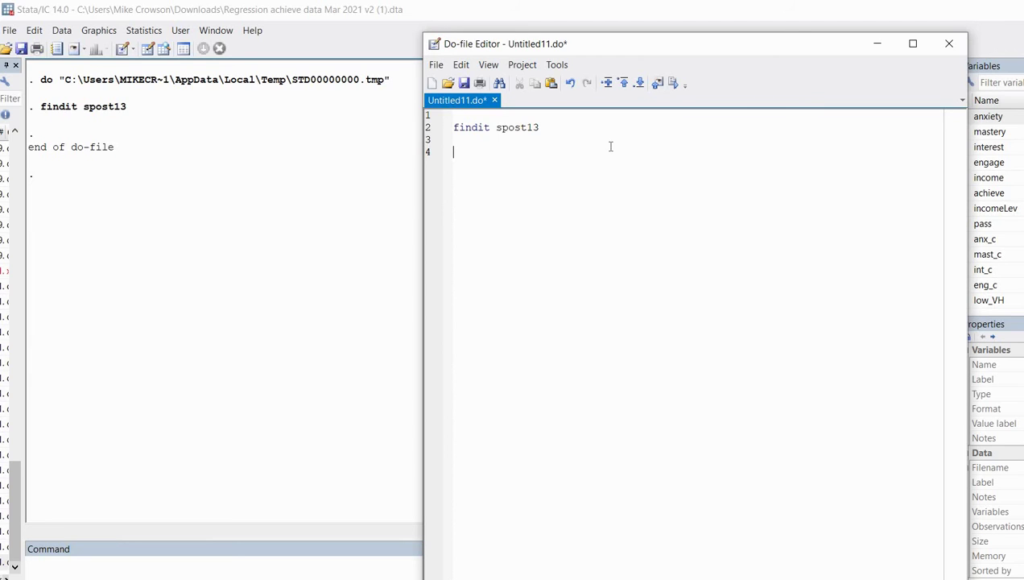
Write logit pass anxiety mastery interest on line 4 and run it.
text(logit pass anxiety )
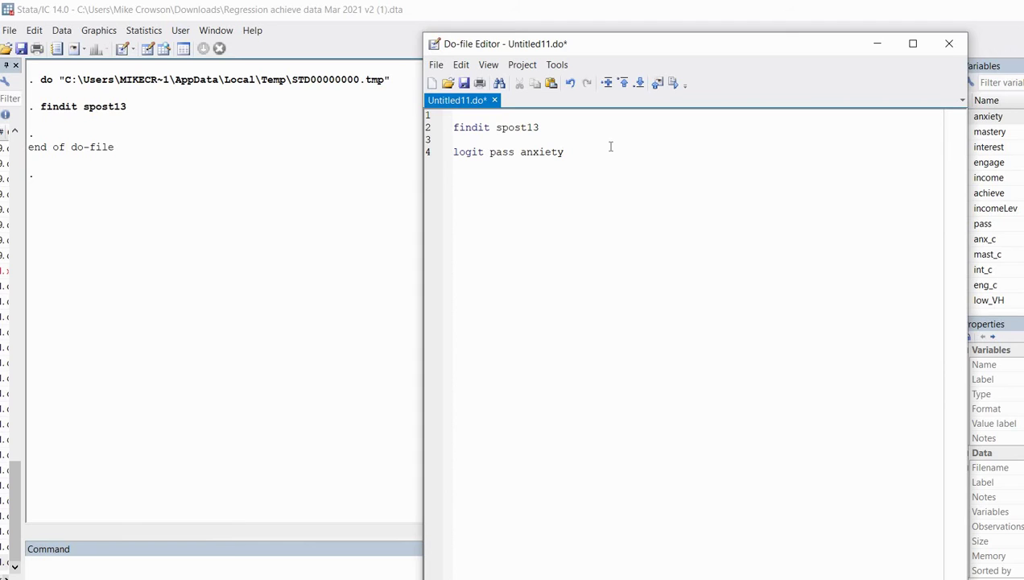
text(mastery interest)
key(shift+Home)
click(675, 87)
Highlight LR chi2(3) 36.74, Prob > chi2, Pseudo R2 0.0634 and anxiety's coefficient -.0811228.
click(254, 214)
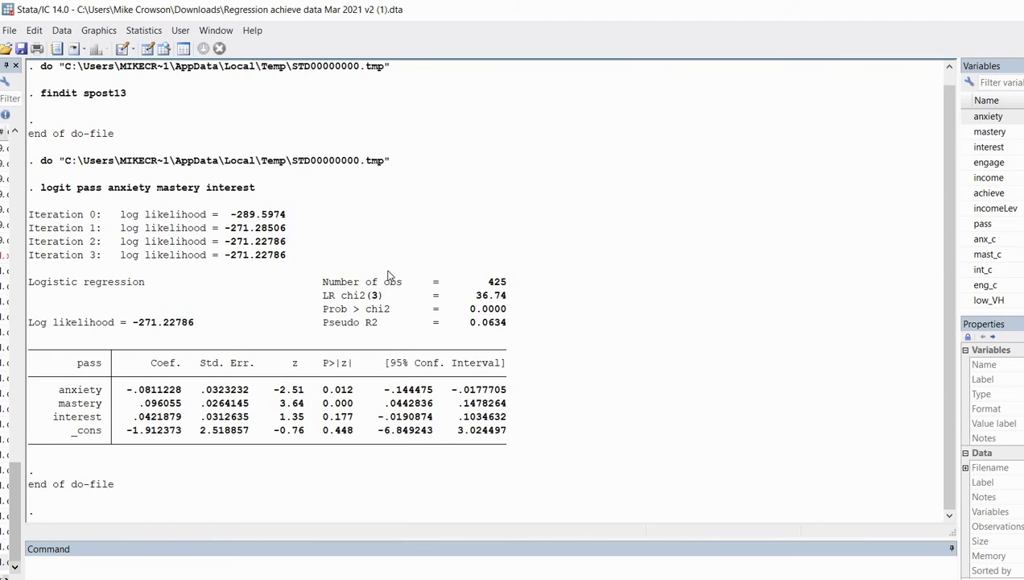
drag(328, 300, 504, 300)
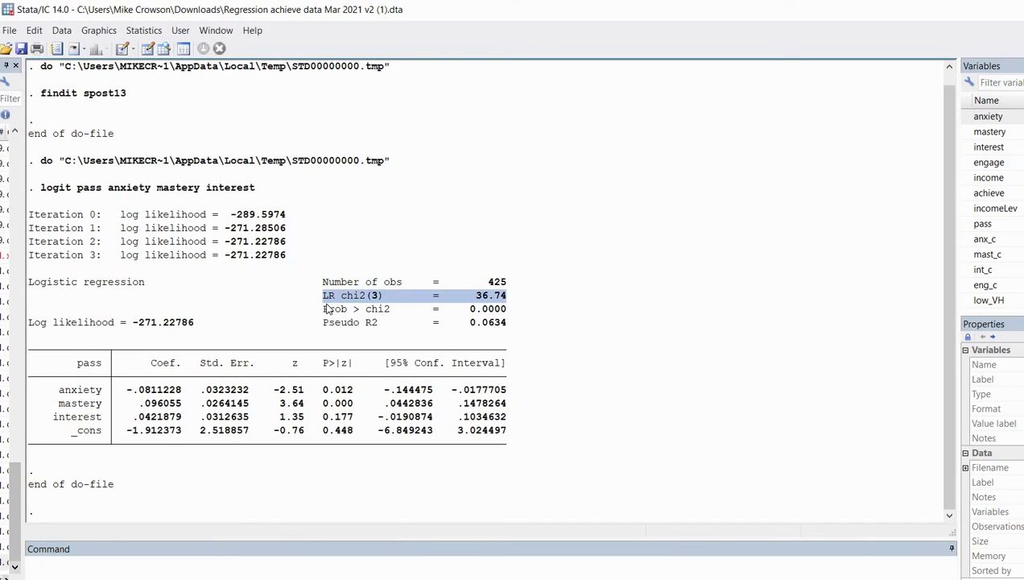
drag(326, 309, 509, 314)
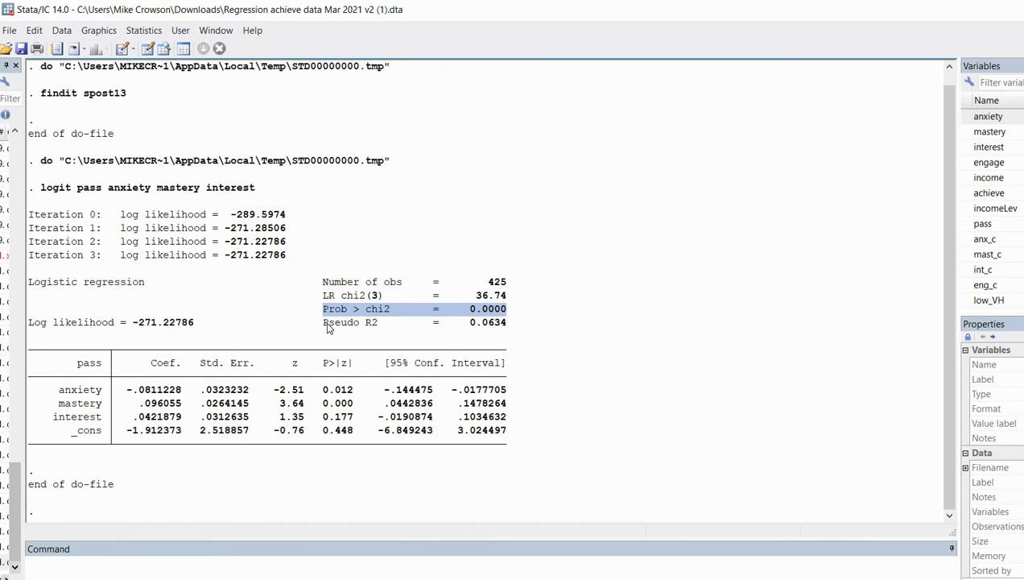
drag(323, 323, 501, 324)
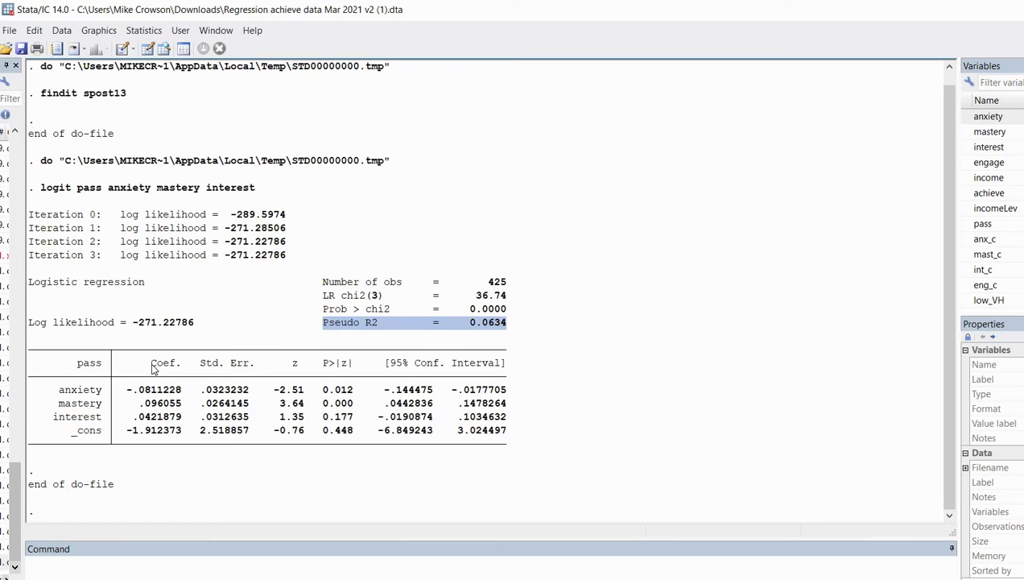
double_click(180, 366)
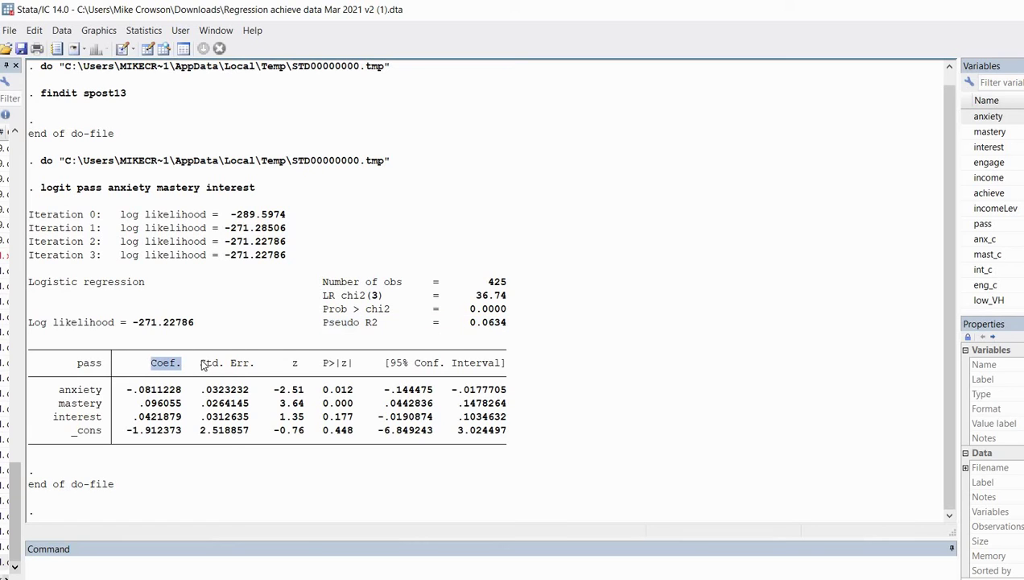
drag(195, 364, 243, 364)
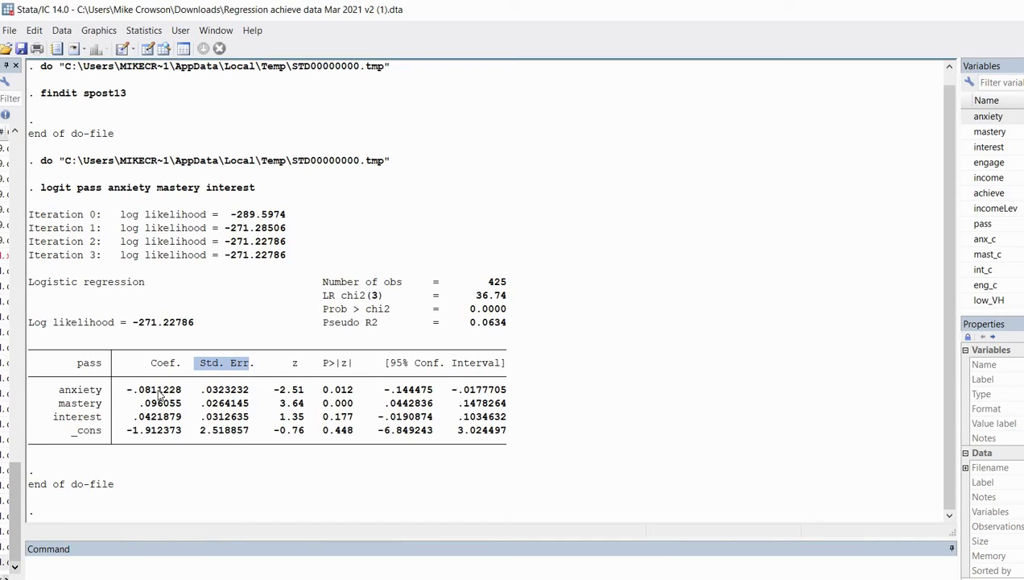
drag(184, 393, 129, 390)
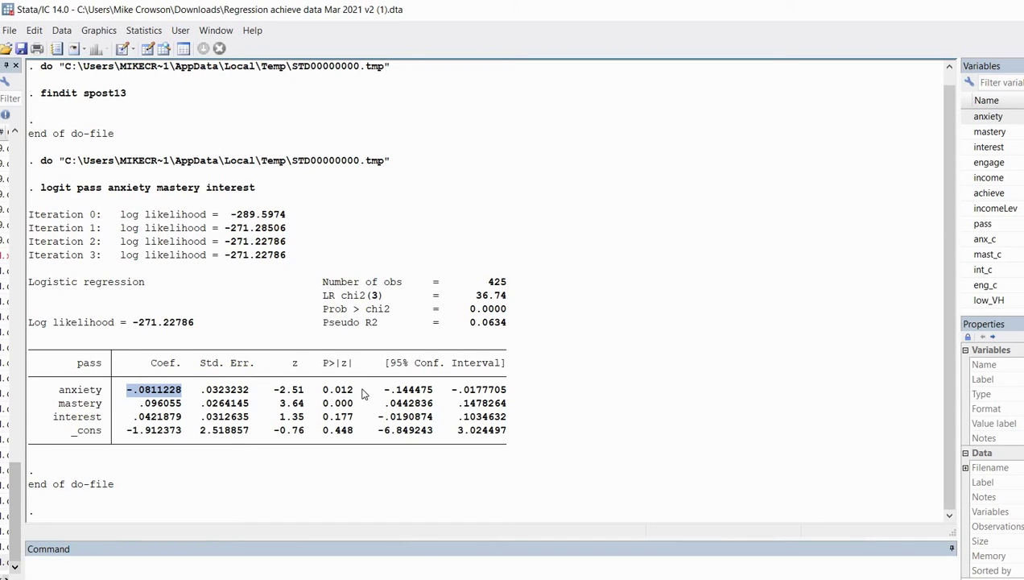
Highlight coefficients and p-values: anxiety (0.012), mastery .096055 (0.000), interest .0421879 (0.177).
drag(364, 392, 317, 392)
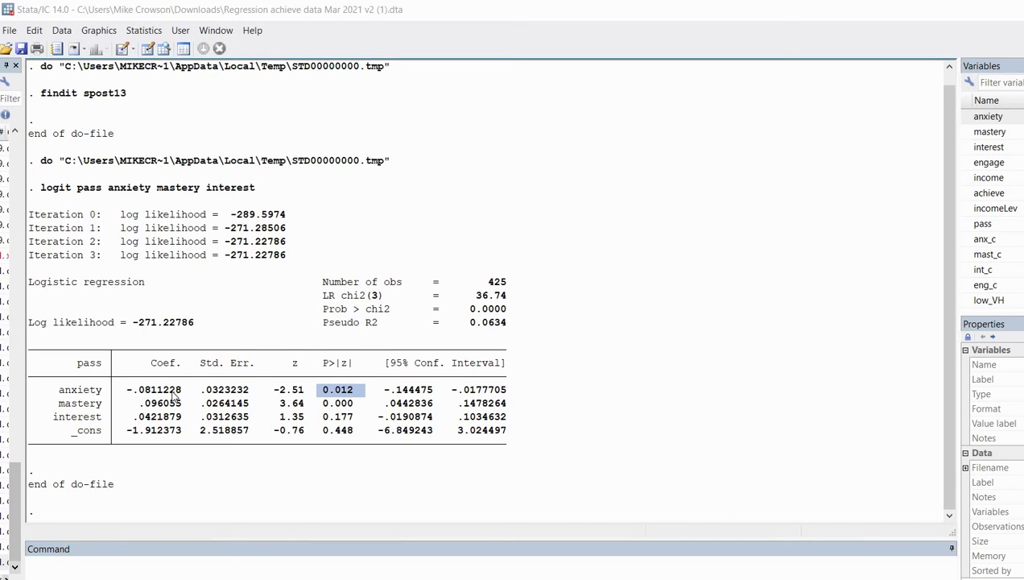
drag(182, 390, 126, 391)
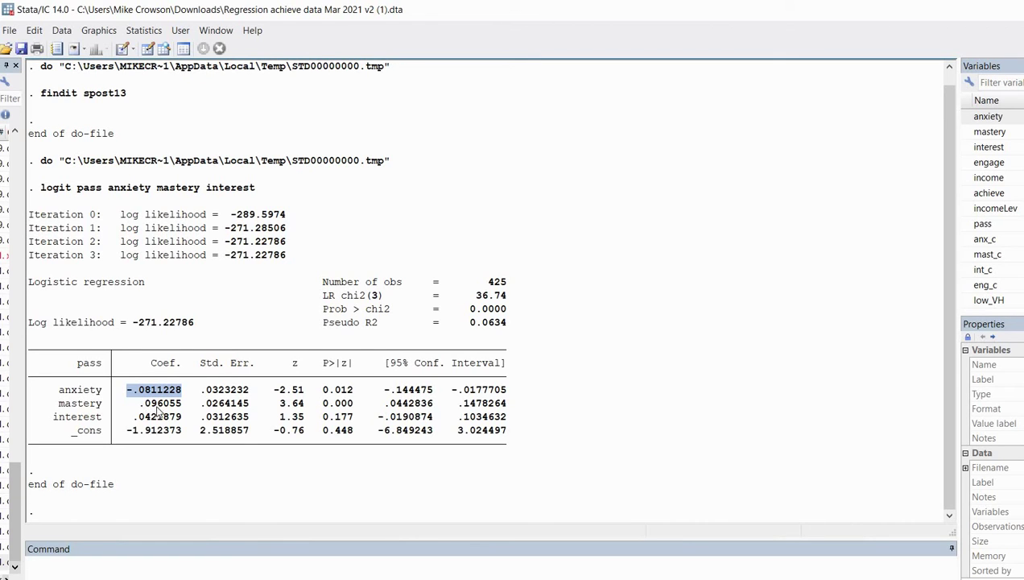
drag(140, 404, 182, 404)
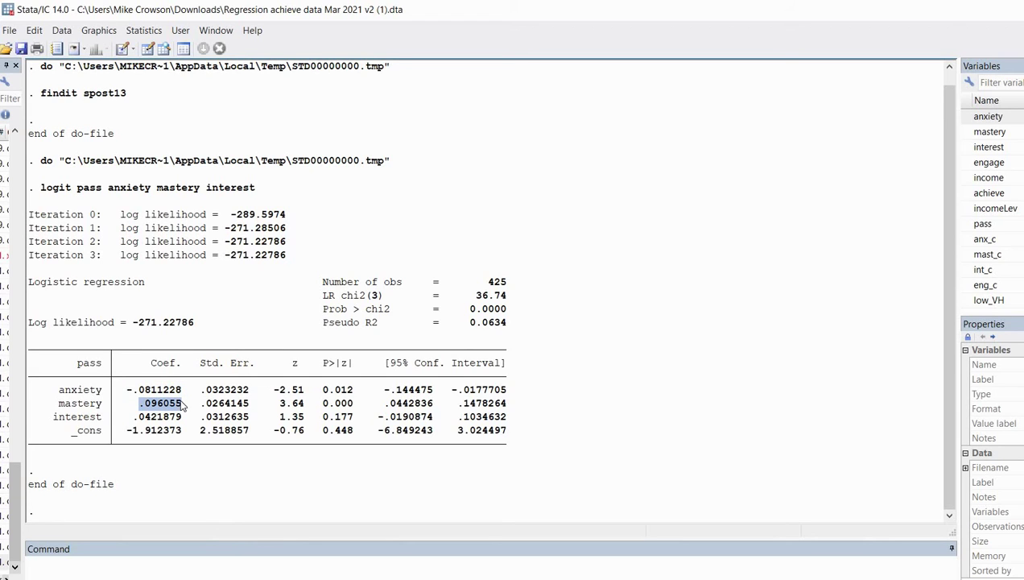
drag(368, 404, 323, 404)
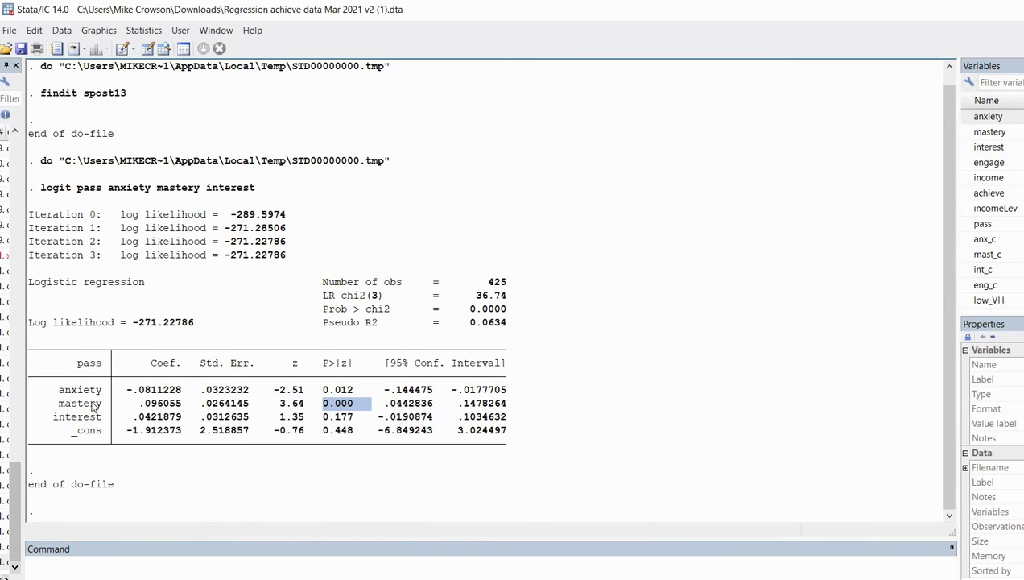
drag(190, 423, 112, 419)
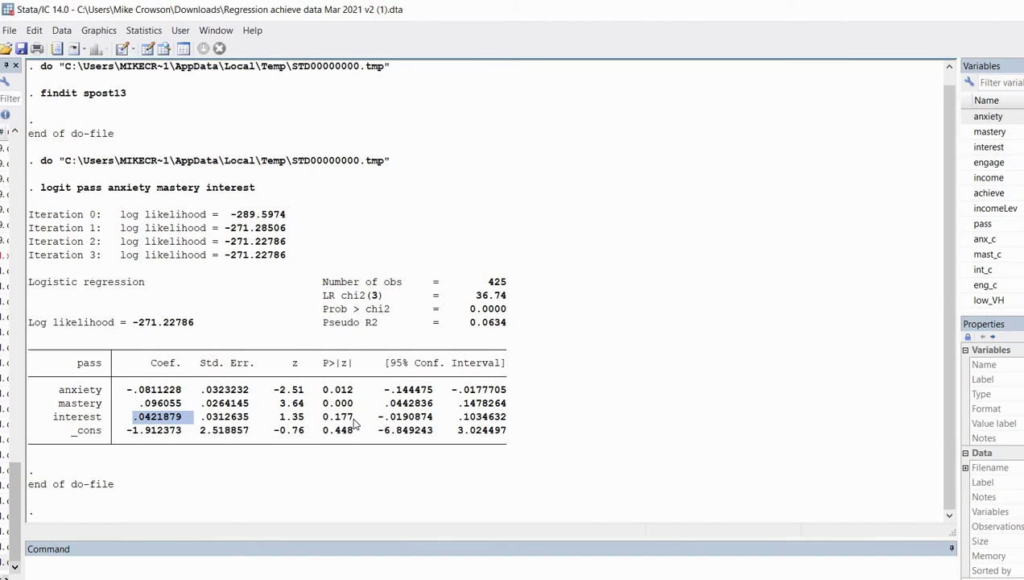
drag(319, 420, 361, 426)
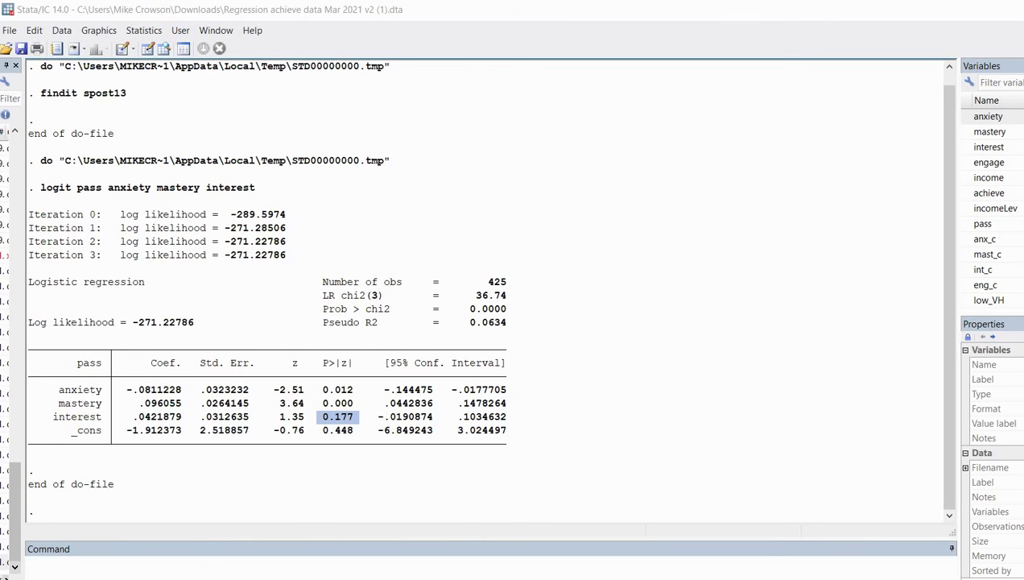
key(ctrl+9)
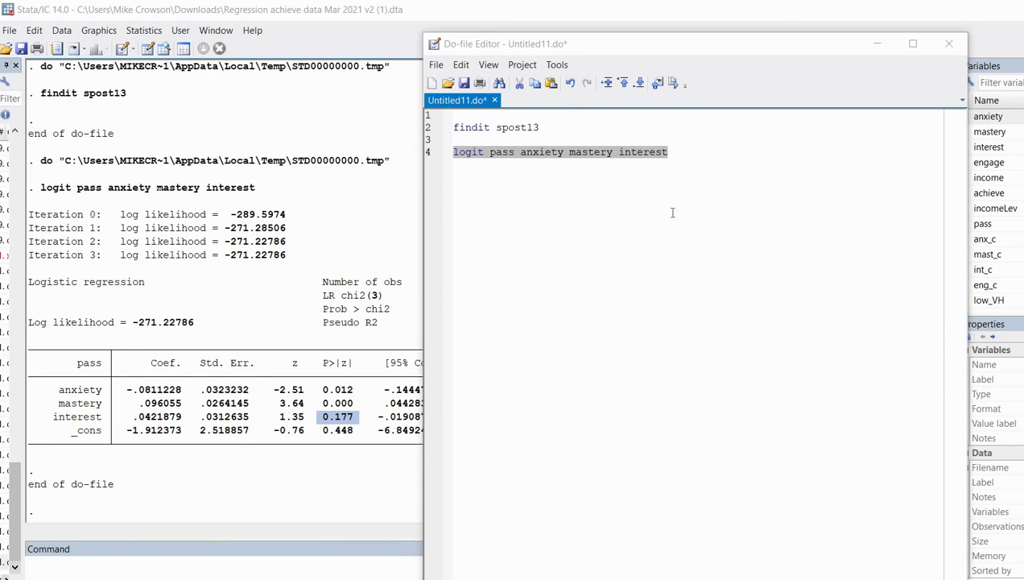
Add 'listcoef, std help' on do-file line 6, run it, and view the Results.
click(703, 166)
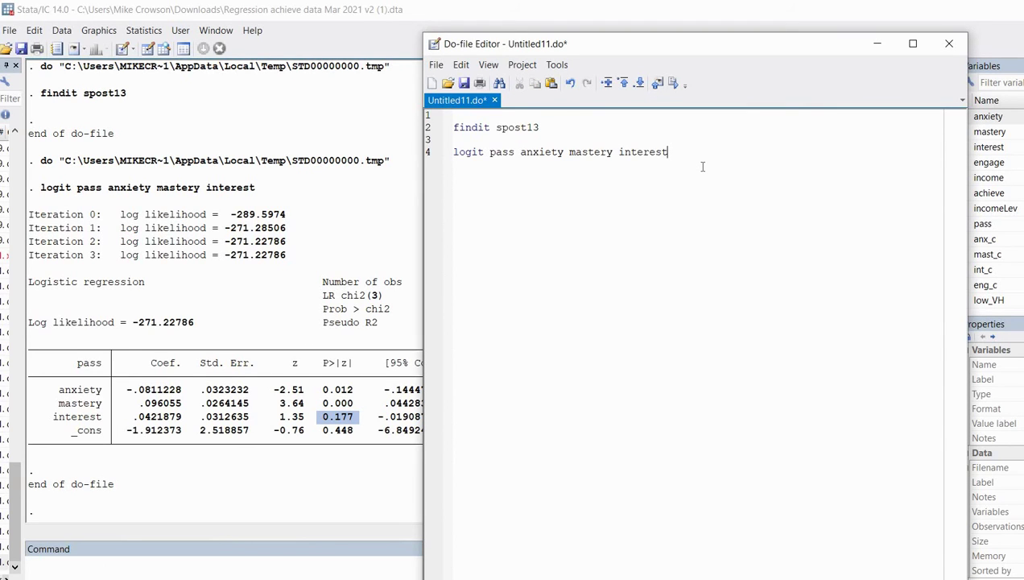
key(Return)
key(Return)
click(362, 331)
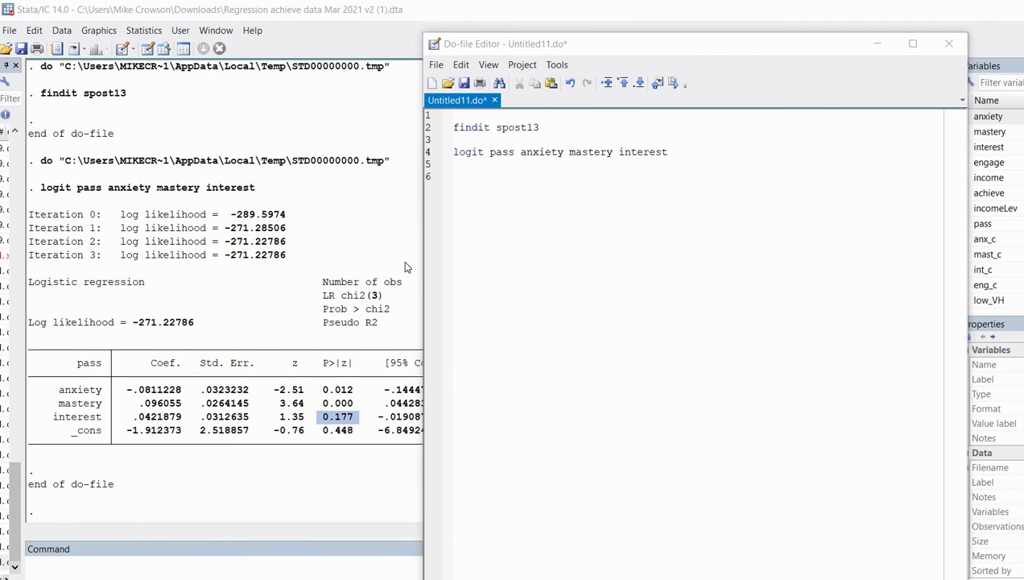
click(456, 181)
text(listco)
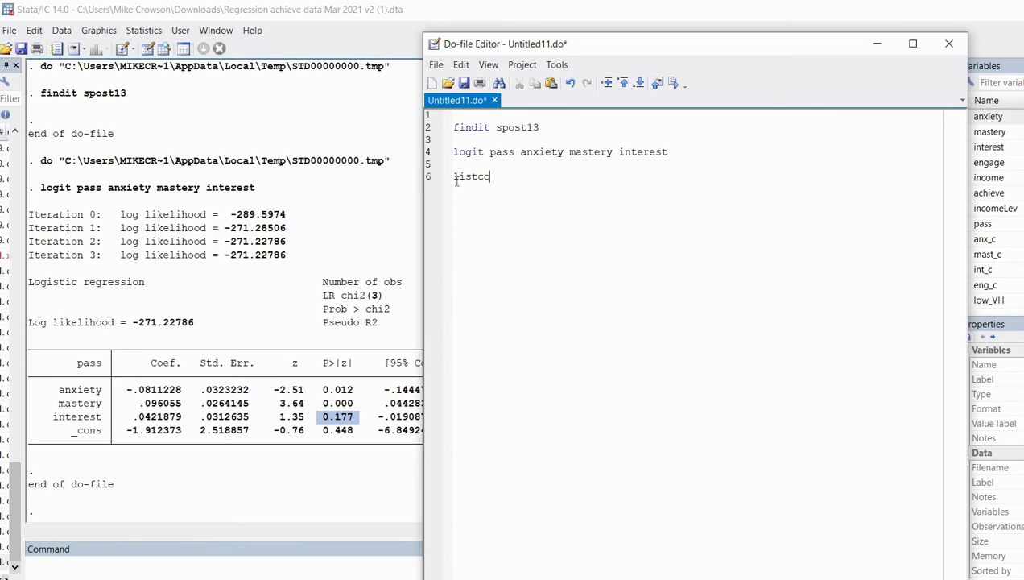
text(ef, std help)
click(445, 178)
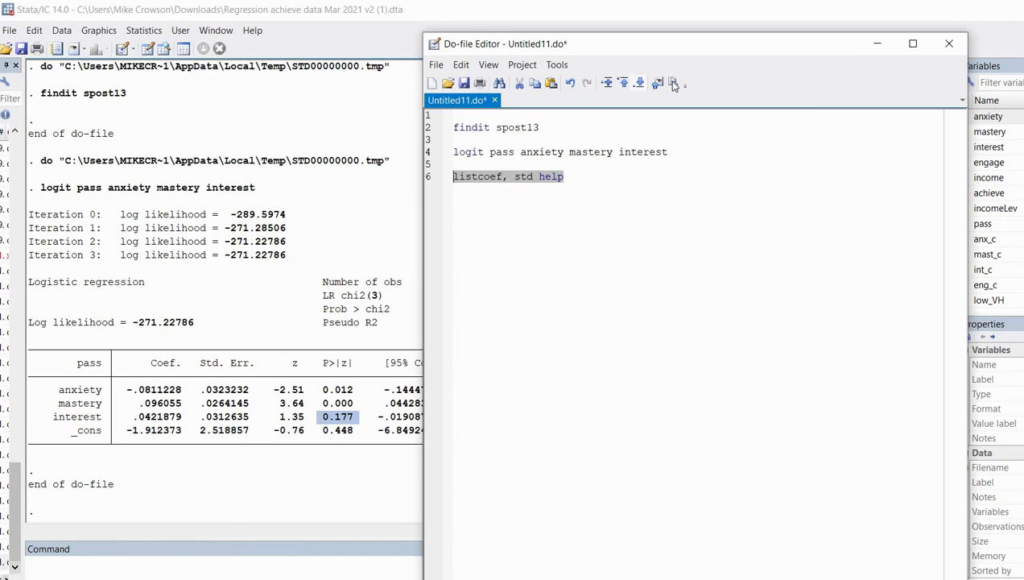
key(ctrl+d)
click(293, 257)
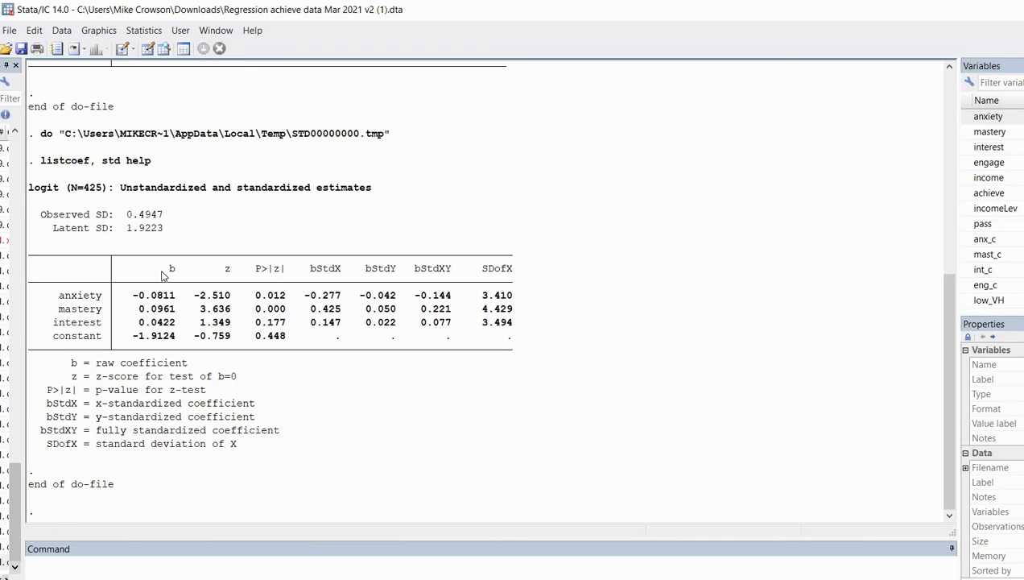
Highlight the b, bStdX and bStdXY column headers and the bStdX legend definition.
drag(175, 272, 283, 272)
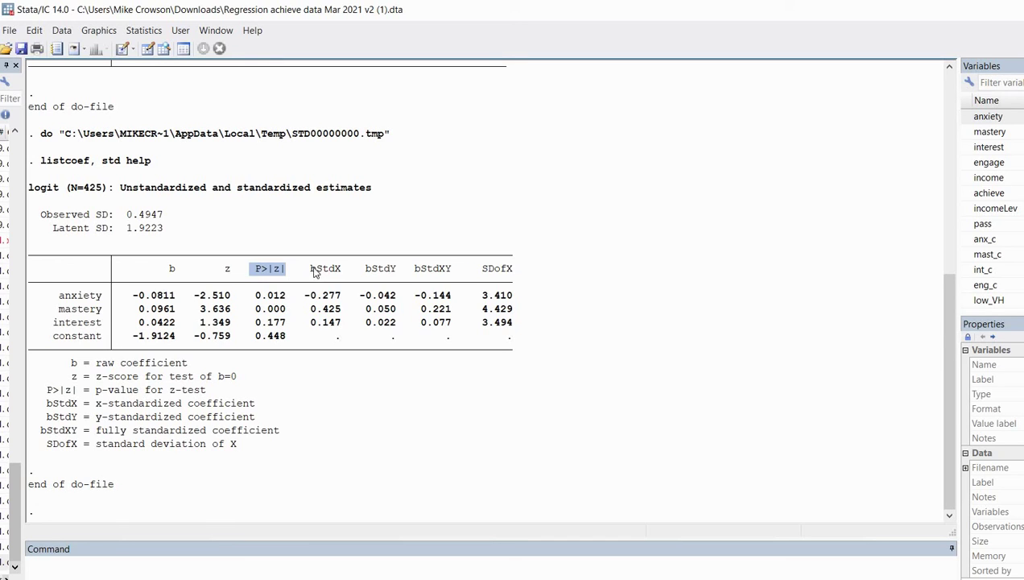
double_click(327, 271)
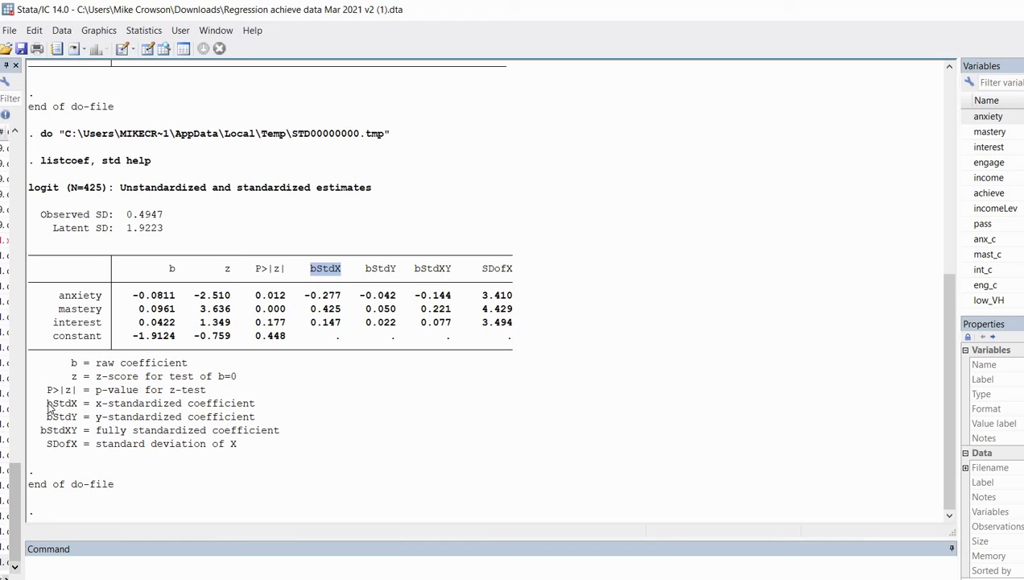
drag(48, 403, 256, 411)
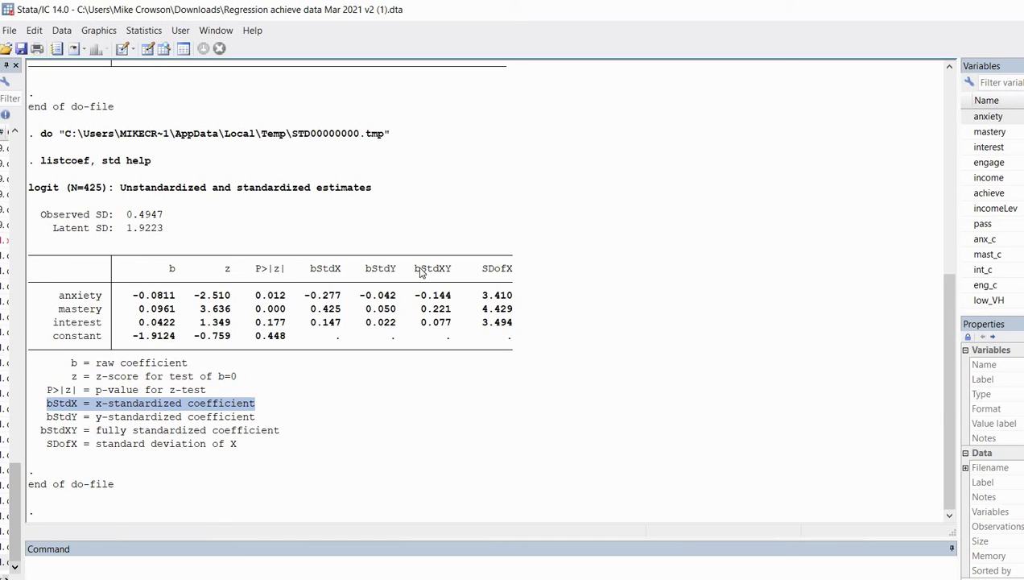
double_click(453, 275)
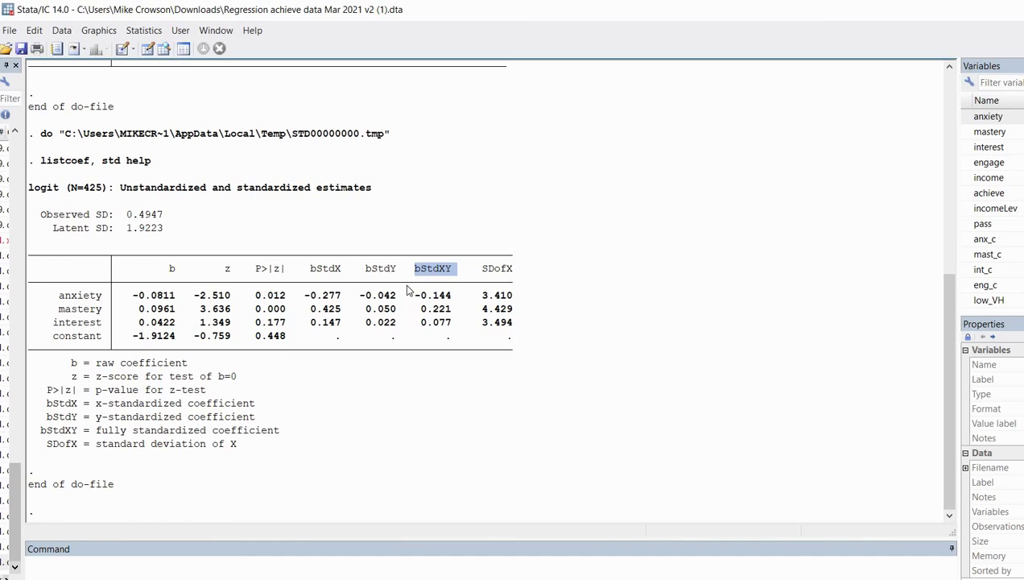
double_click(329, 272)
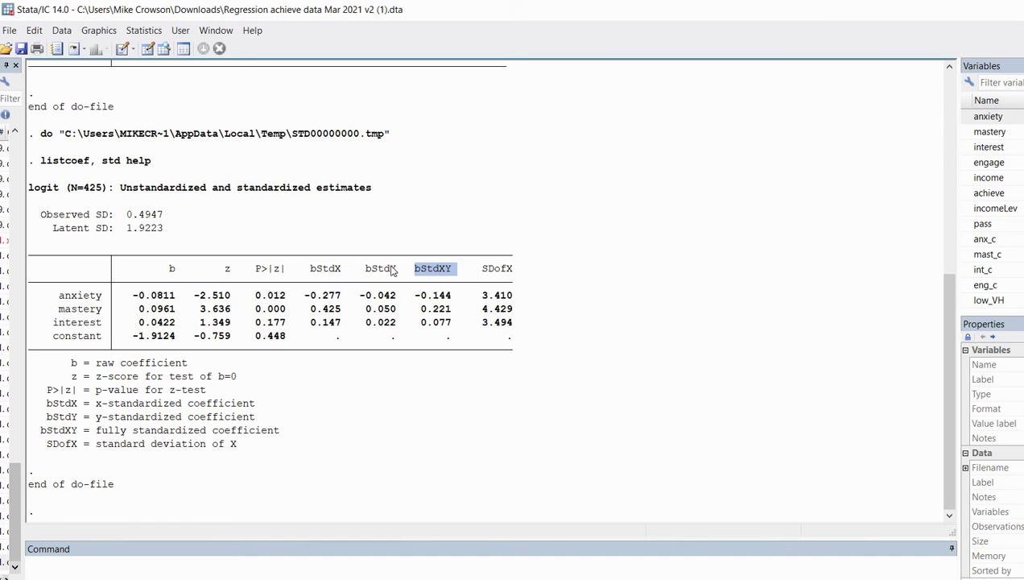
double_click(439, 271)
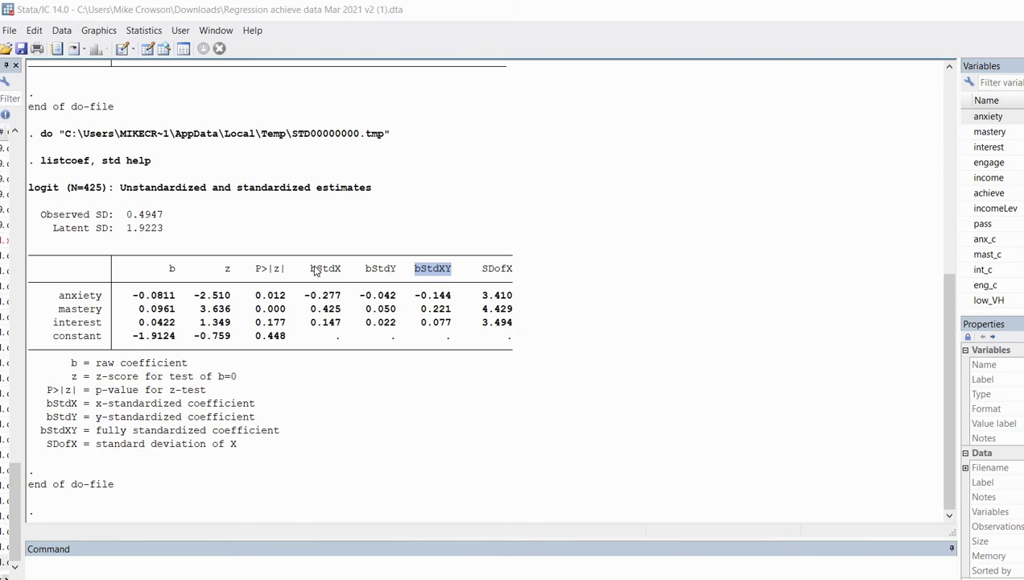
double_click(337, 270)
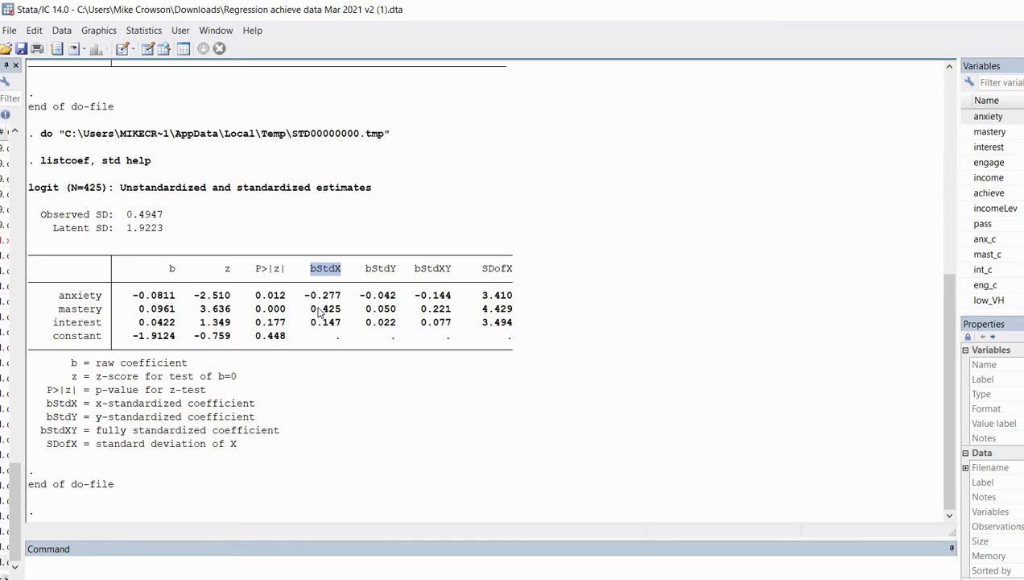
Highlight bStdX values 0.425, -0.277, 0.147 and bStdXY values 0.221, -0.144, 0.077.
drag(310, 308, 349, 312)
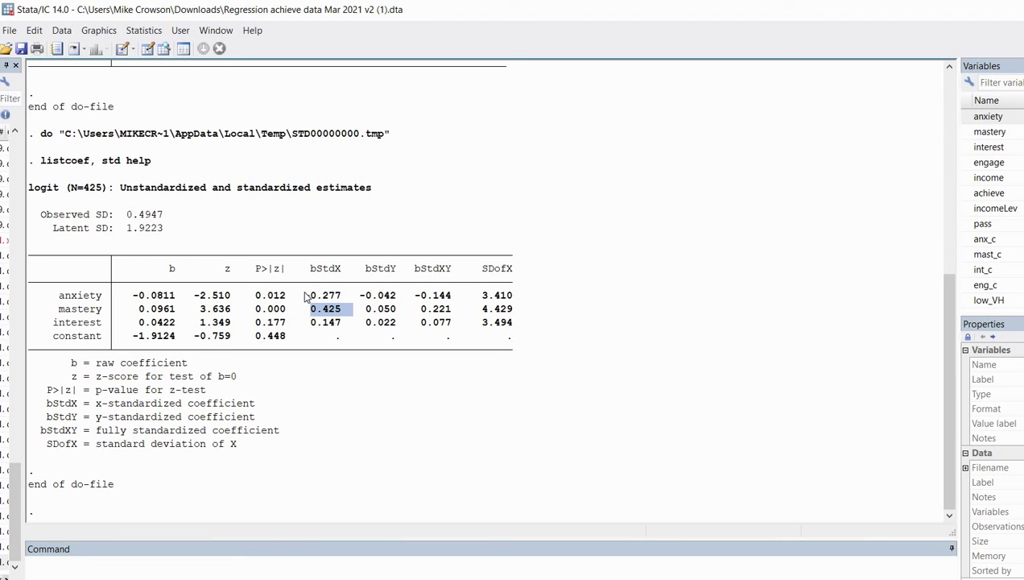
drag(348, 296, 305, 297)
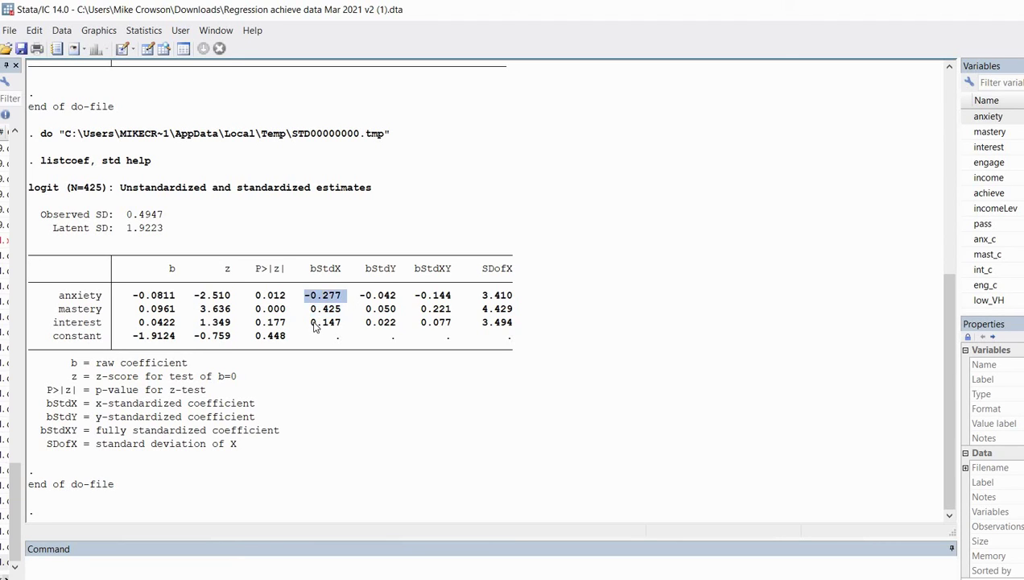
double_click(335, 323)
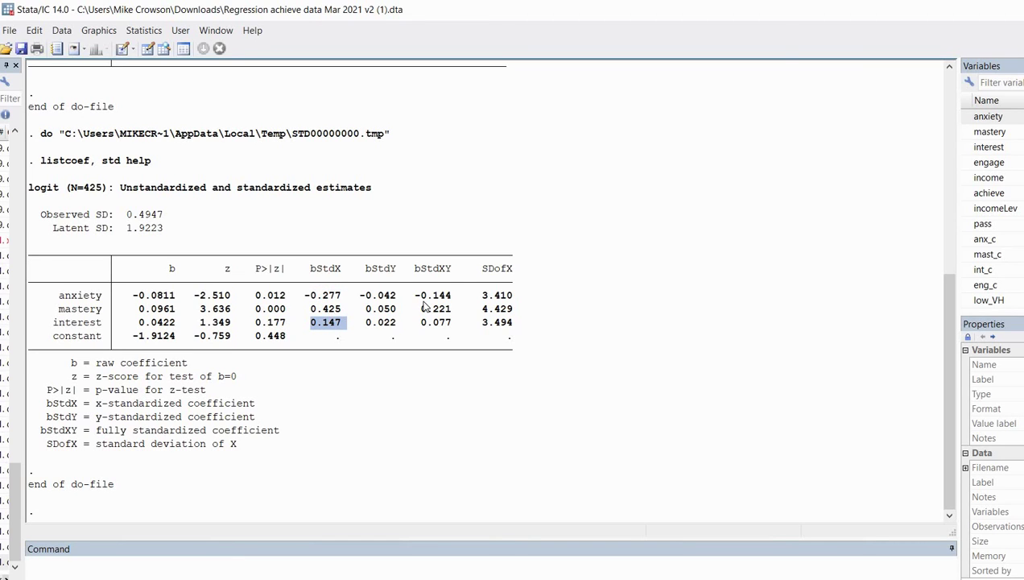
drag(414, 269, 463, 270)
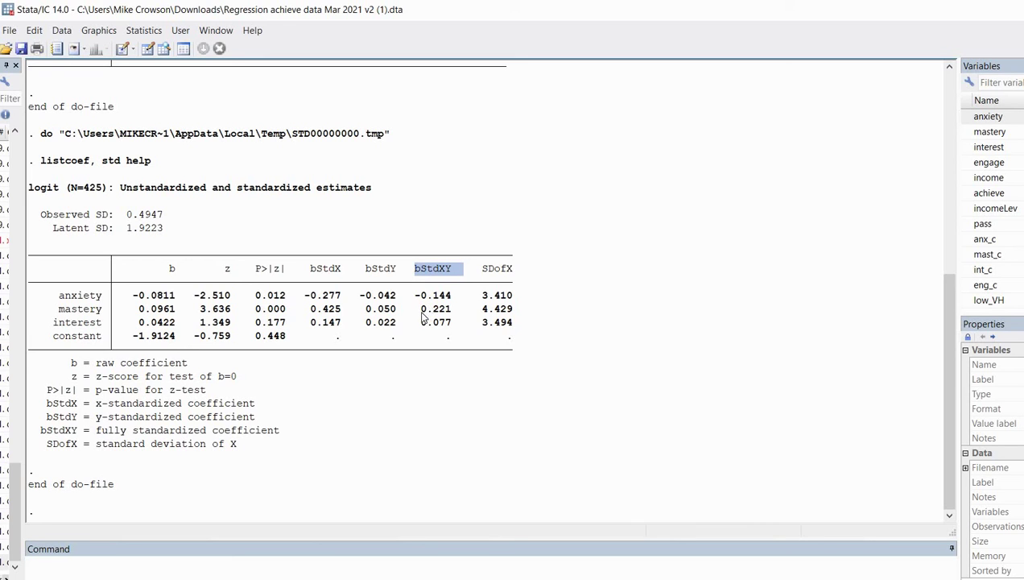
double_click(449, 313)
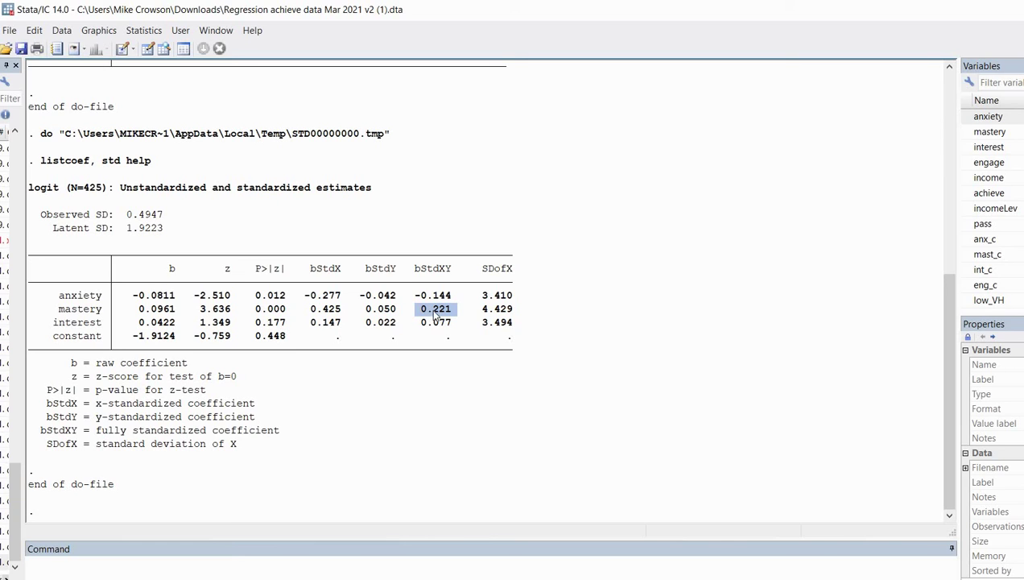
double_click(455, 296)
double_click(449, 322)
Add 'listcoef, factor help' below the listcoef line in the do-file and run it.
key(alt+Tab)
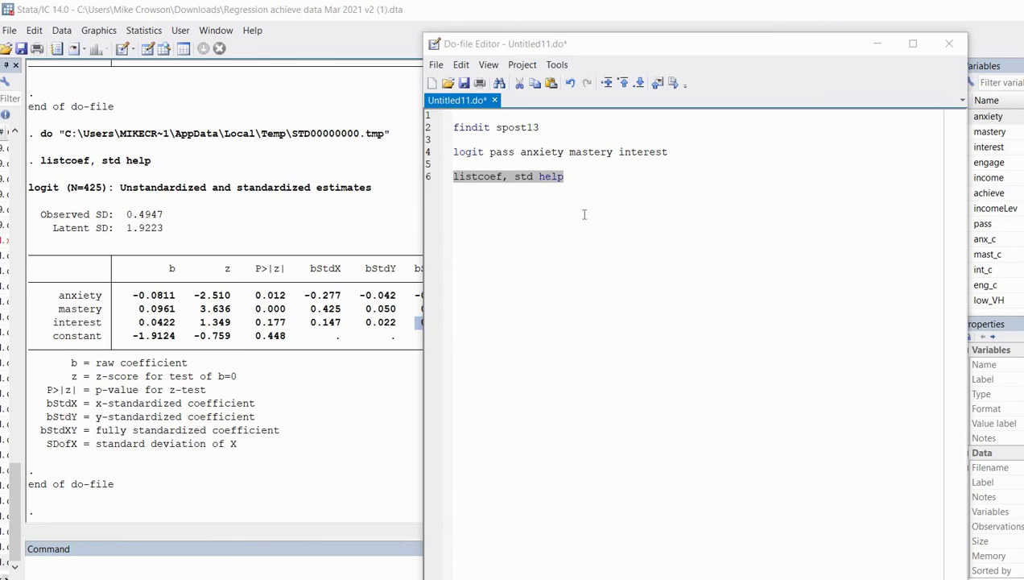
click(589, 184)
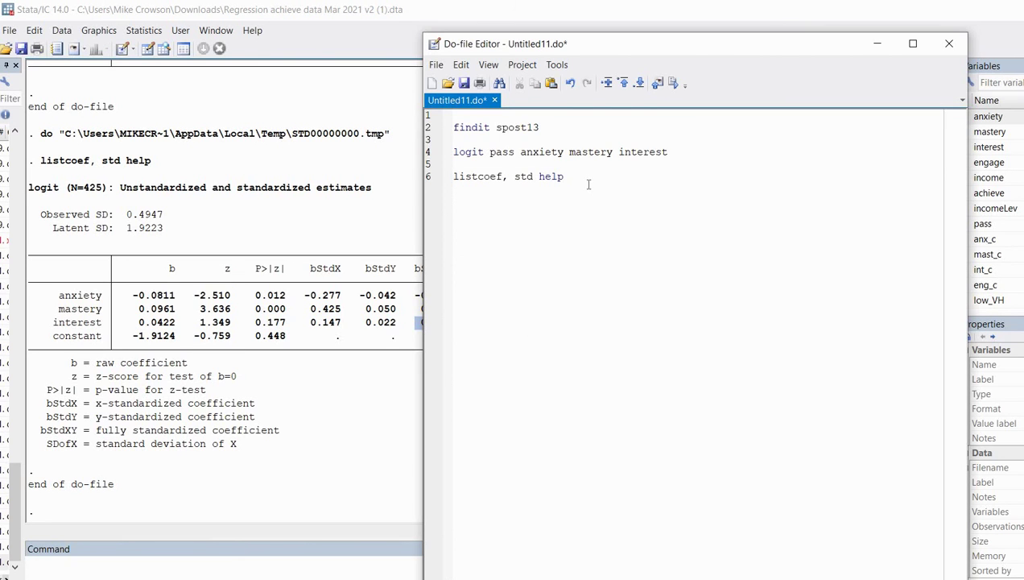
text(listcoef, factor help)
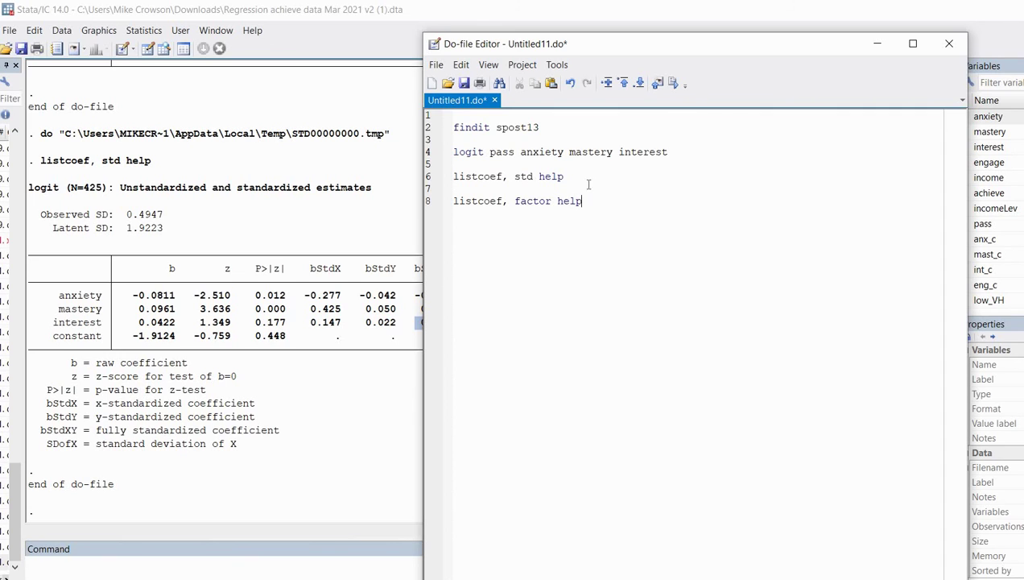
drag(582, 201, 452, 202)
click(674, 83)
Highlight the z and e^b columns of the factor-change table.
click(292, 255)
drag(171, 284, 242, 281)
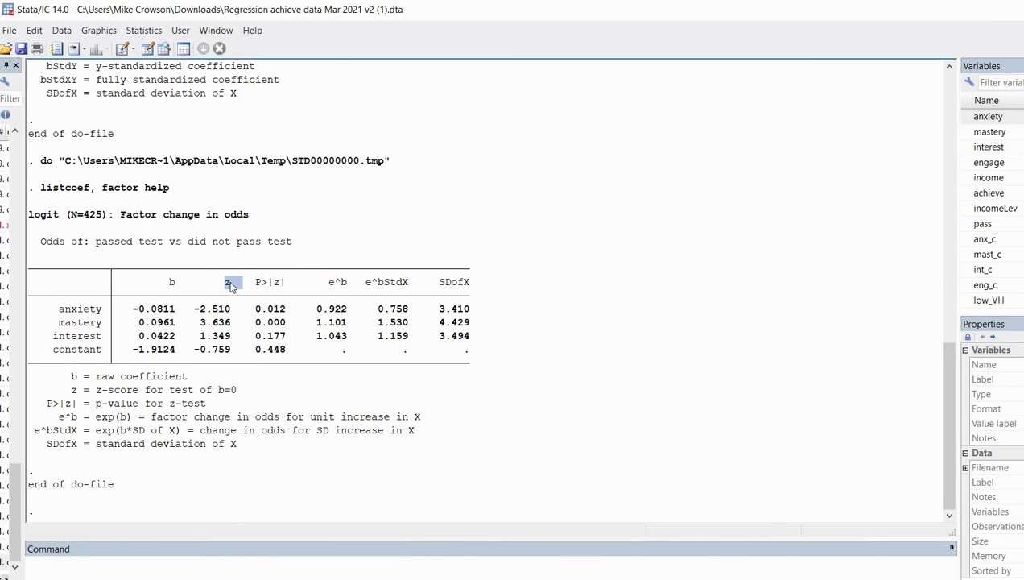
drag(248, 284, 339, 290)
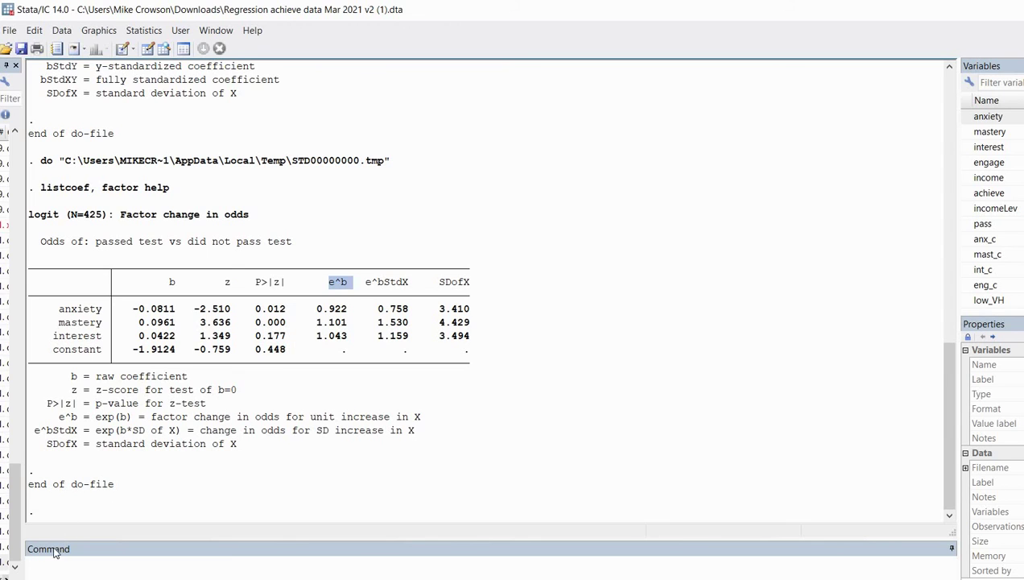
key(alt+Tab)
Append ', or' to the logit command on line 4 and rerun it.
drag(451, 151, 668, 153)
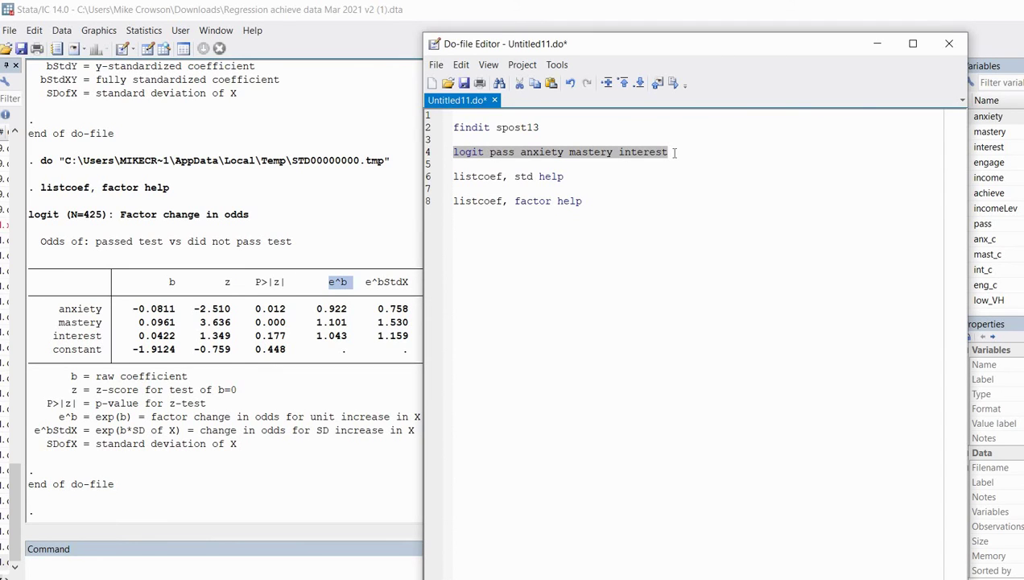
click(676, 152)
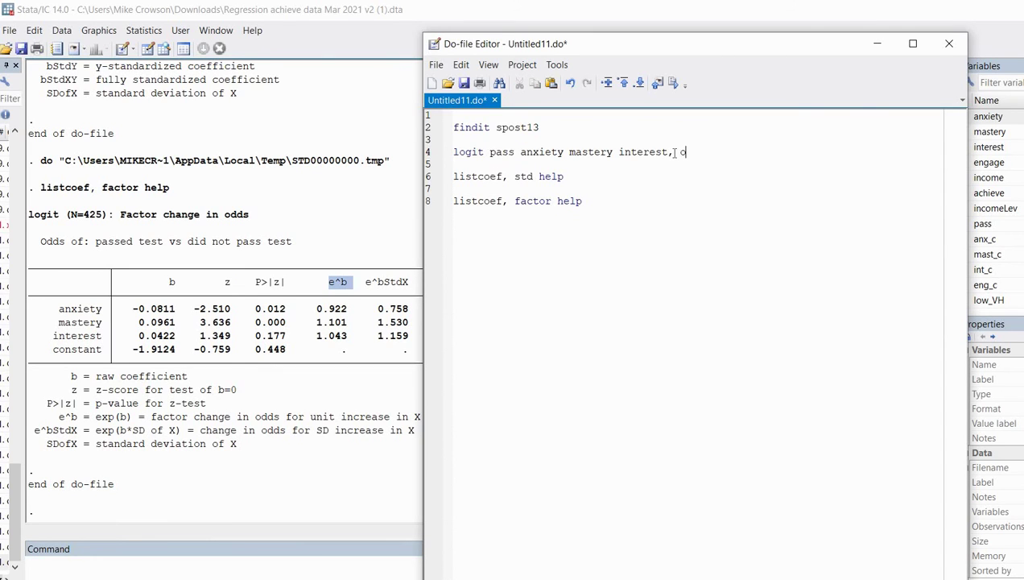
text(, or)
key(shift+Home)
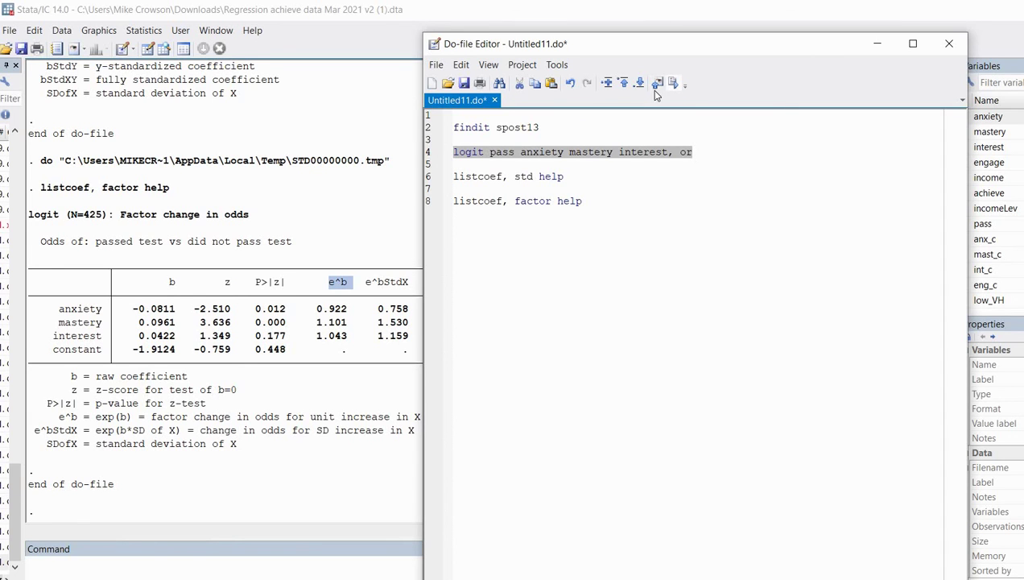
click(674, 84)
Highlight the Odds Ratio column and the e^bStdX column header in Results.
click(125, 364)
drag(122, 364, 182, 366)
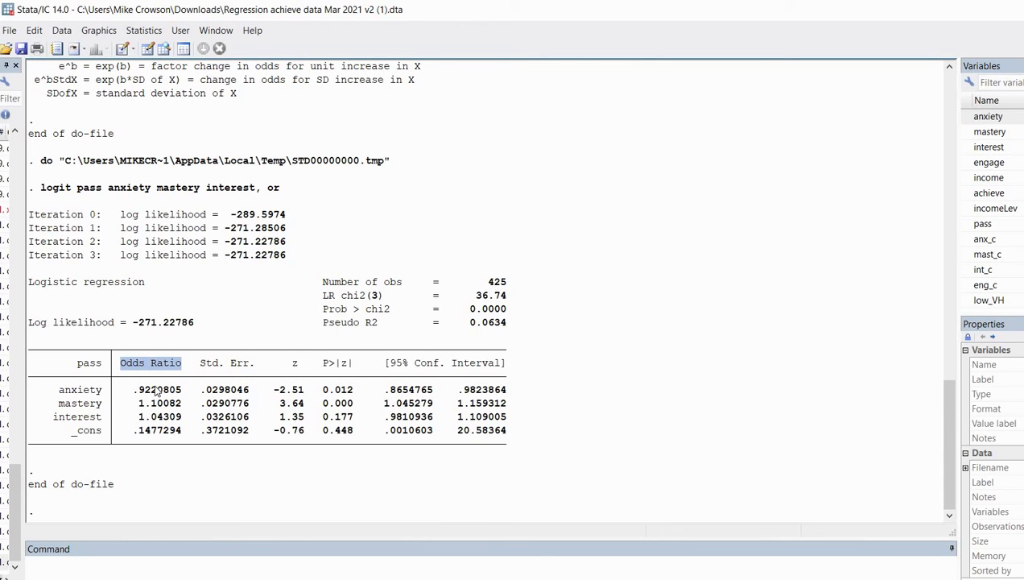
scroll(323, 327, up, 9)
drag(357, 296, 329, 298)
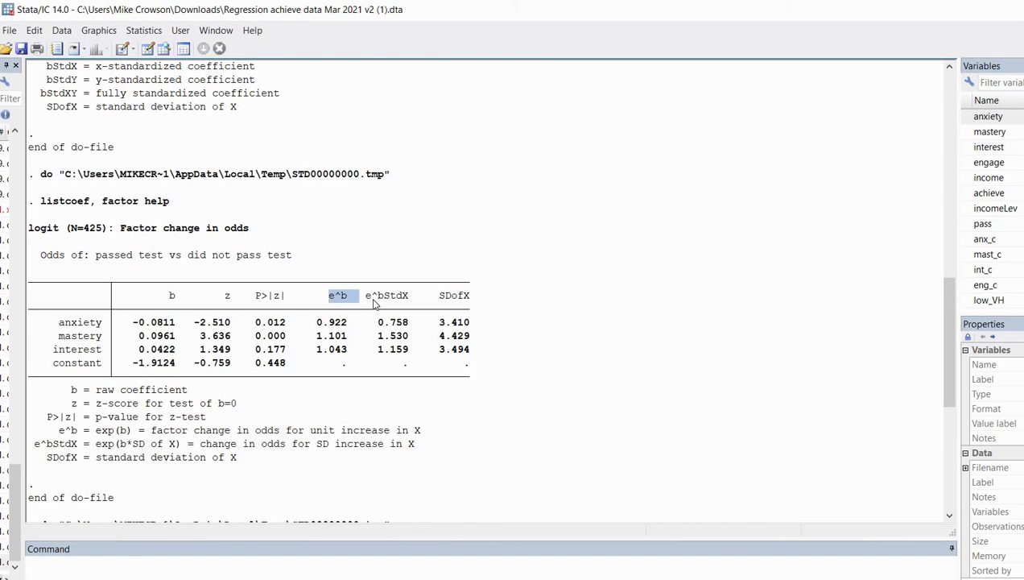
drag(367, 296, 408, 297)
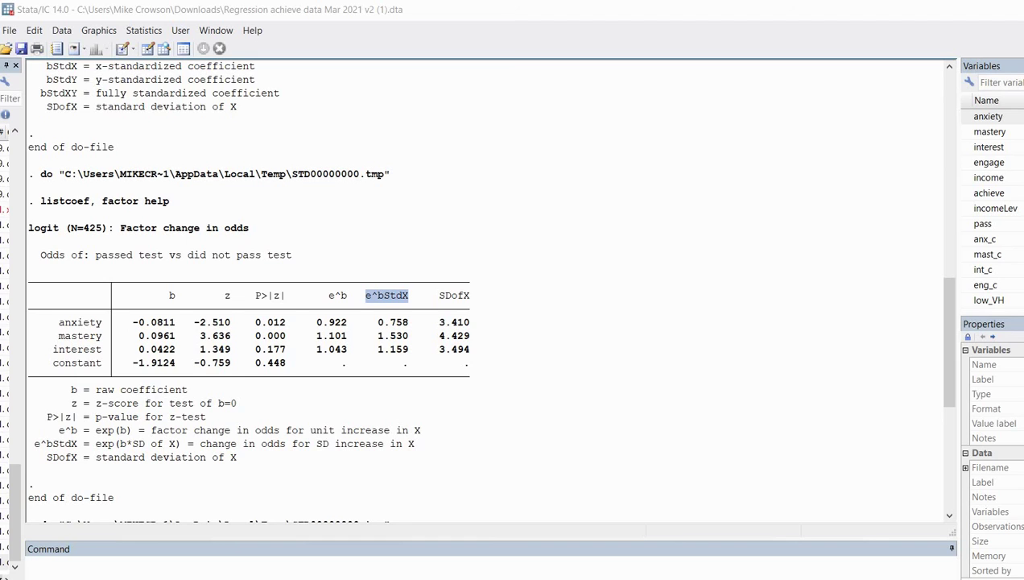
Add 'listcoef, percent help' on do-file line 10 and run it.
key(ctrl+9)
click(650, 196)
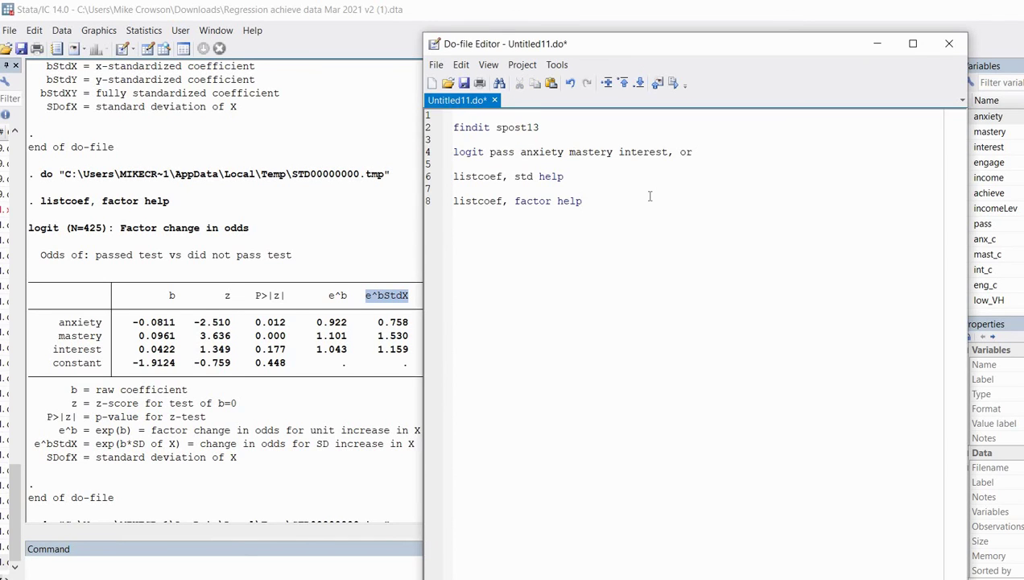
key(Return)
key(Return)
text(listcoef, percent help)
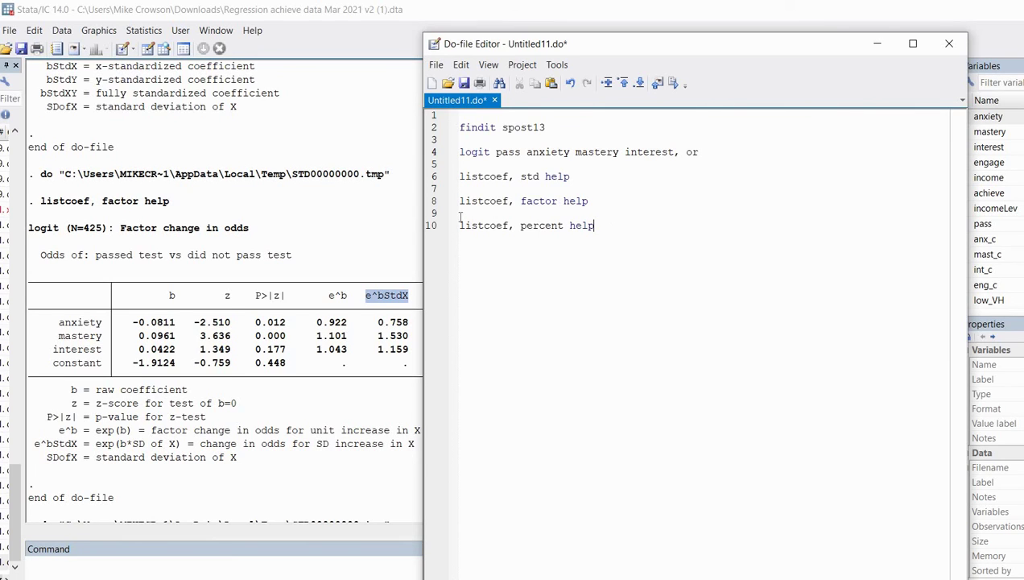
shift+click(462, 214)
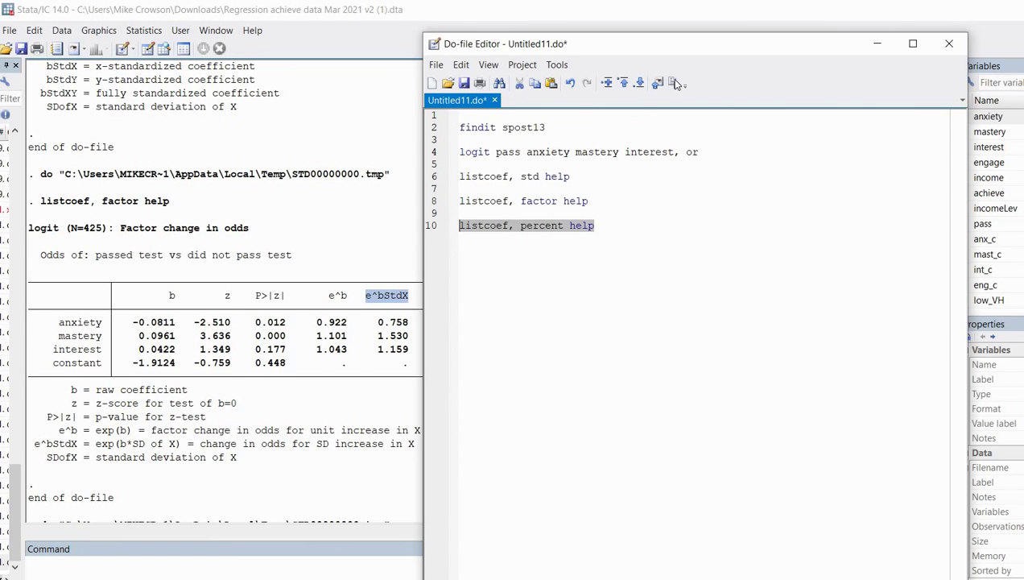
key(ctrl+d)
Highlight the % column header, the percent-change legend line and the %StdX column.
click(243, 372)
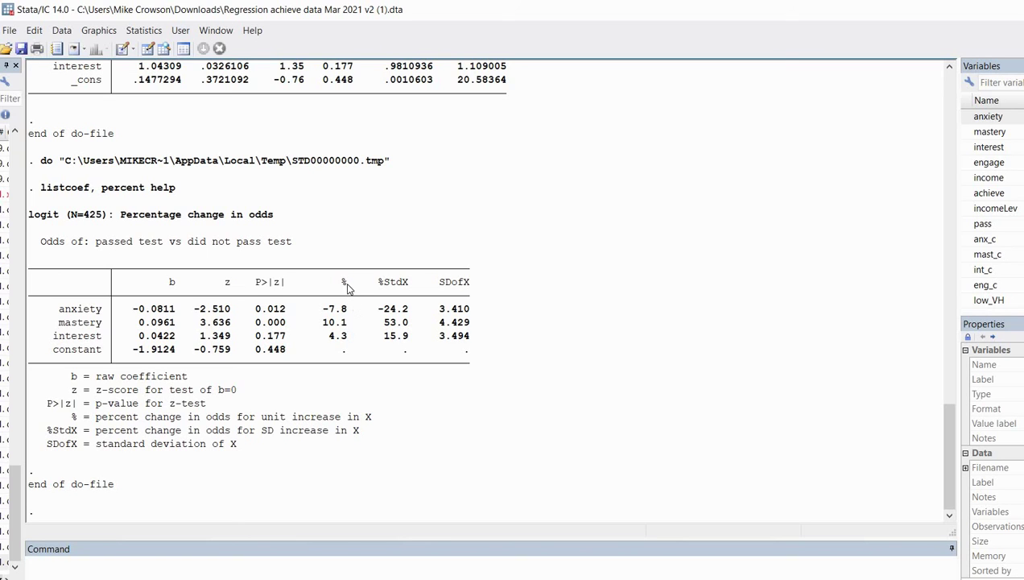
drag(340, 282, 353, 282)
drag(73, 419, 369, 420)
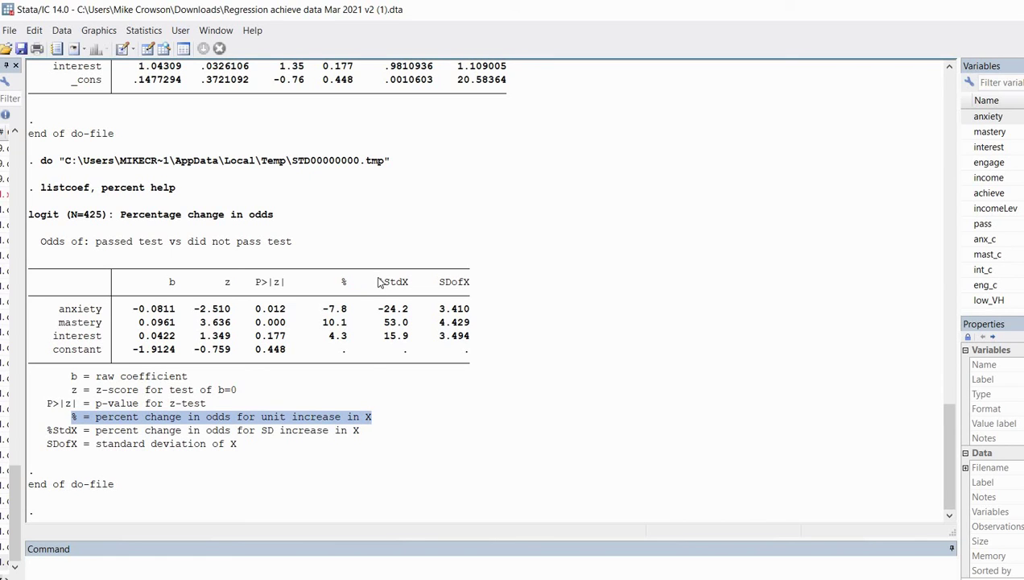
drag(377, 282, 414, 287)
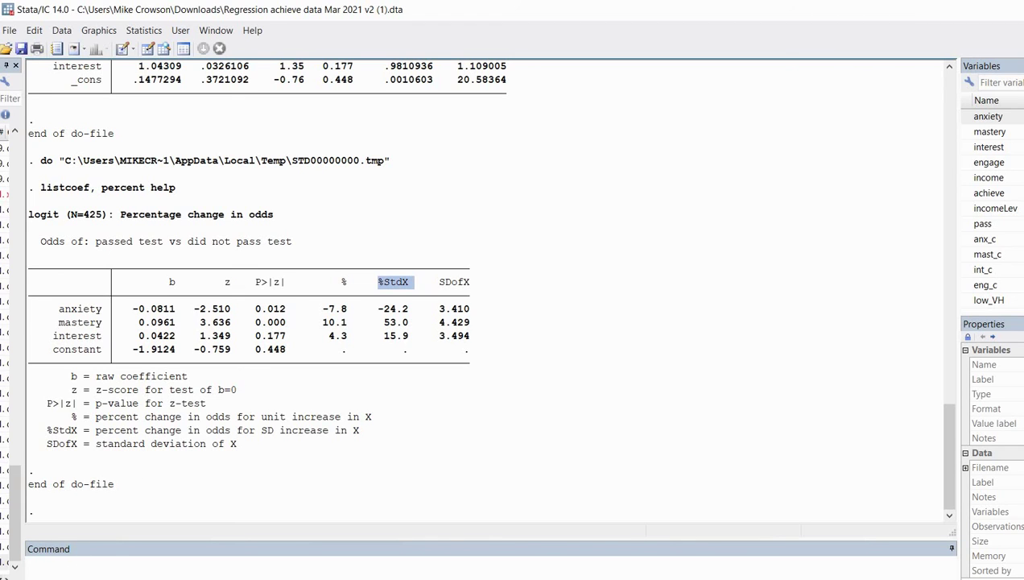
key(alt+Tab)
Append a 'fitstat' line to the do-file and run it, continuing past —more— to the full output.
click(607, 232)
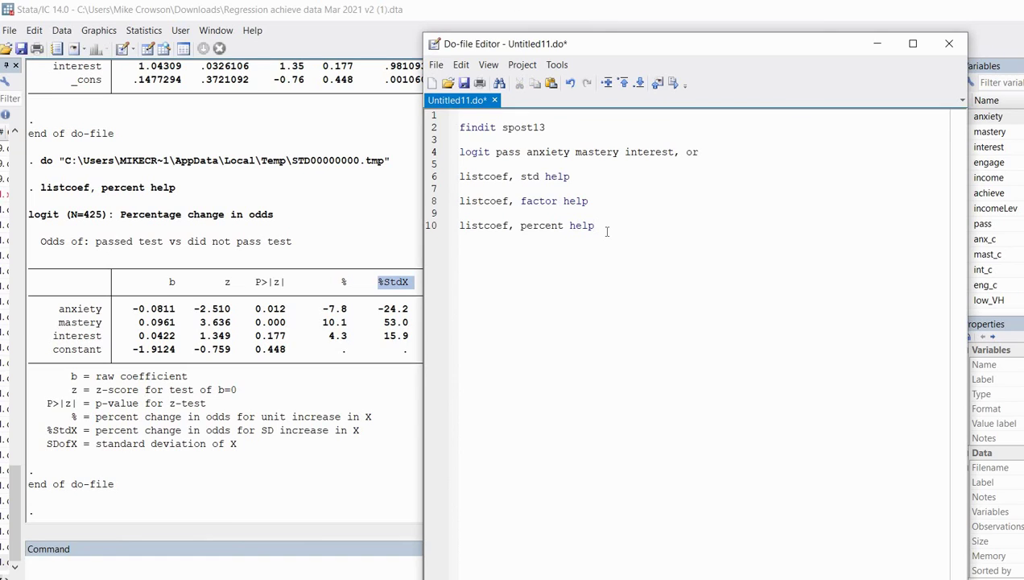
key(Return)
text(fitstat)
key(shift+Home)
click(673, 82)
click(57, 483)
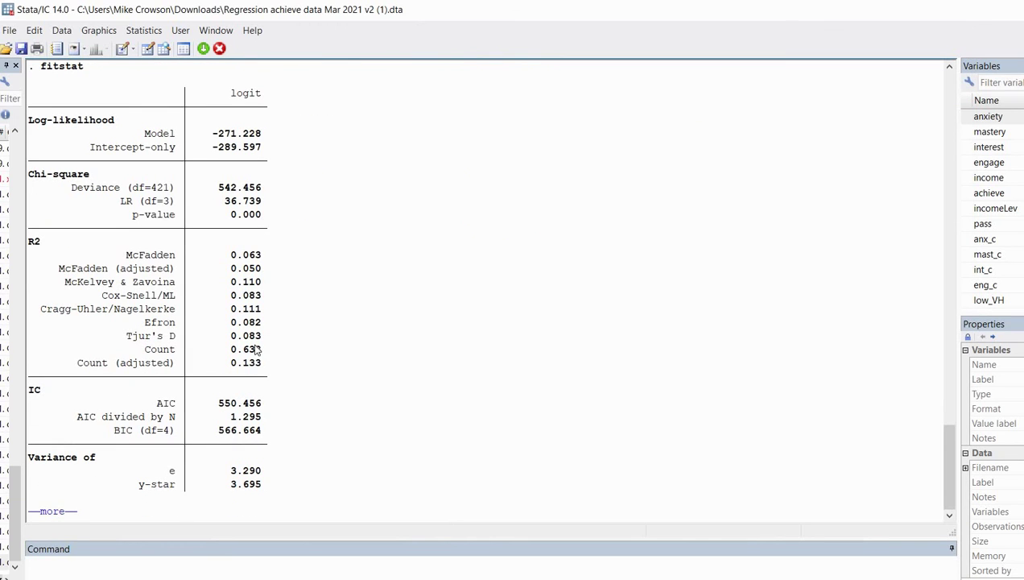
click(58, 511)
Review the fit measures: log-likelihood -271.228, LR chi-square 36.739, McFadden R2 0.063, AIC 550.456, BIC 566.664.
scroll(200, 274, up, 3)
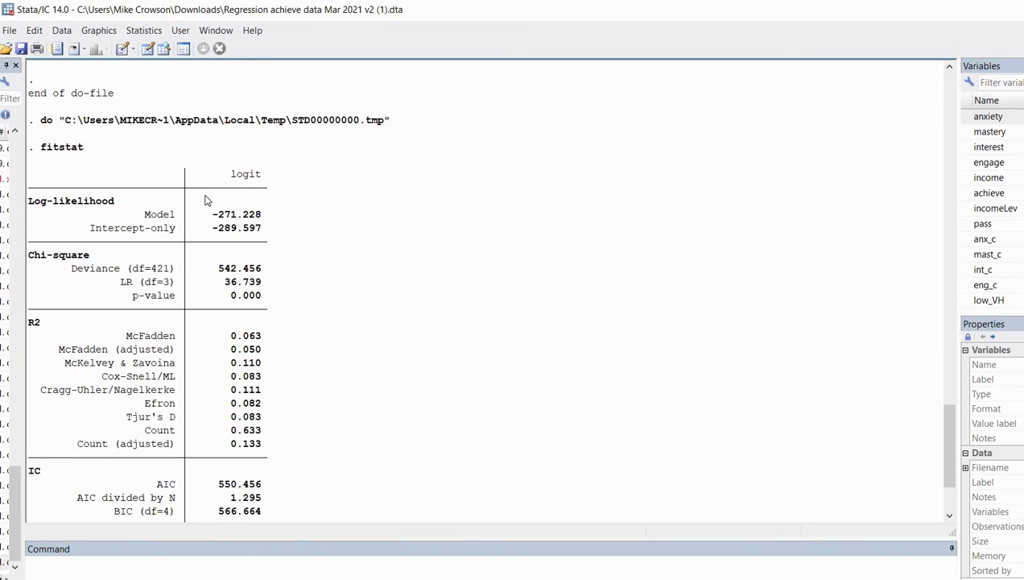
scroll(205, 201, down, 1)
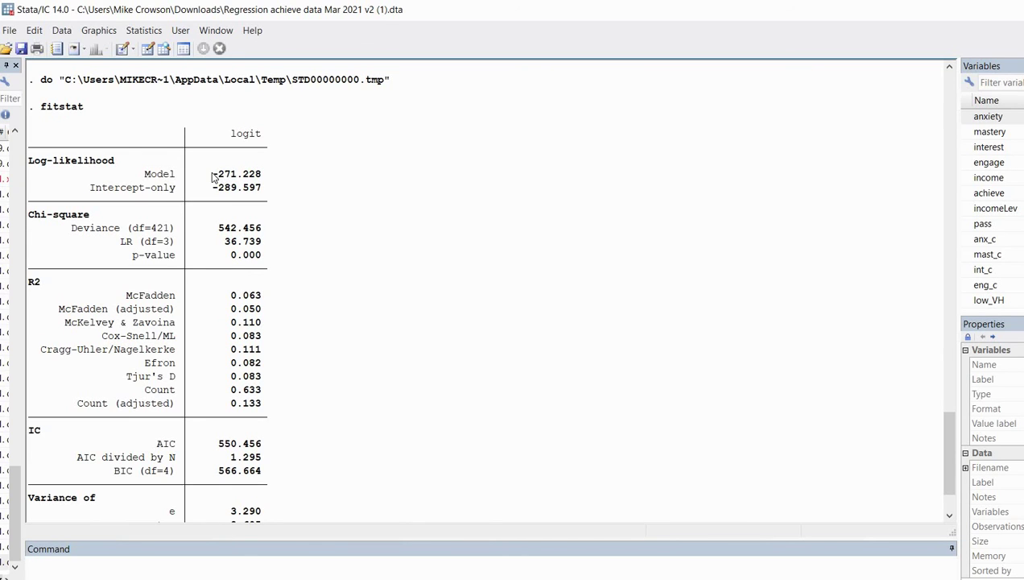
drag(213, 176, 233, 202)
scroll(233, 202, down, 2)
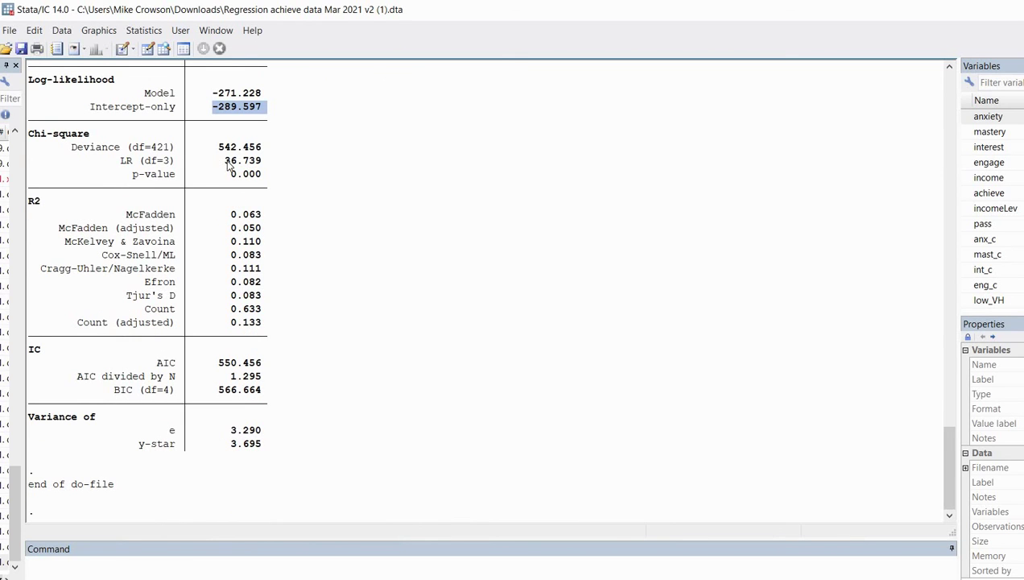
drag(225, 160, 266, 179)
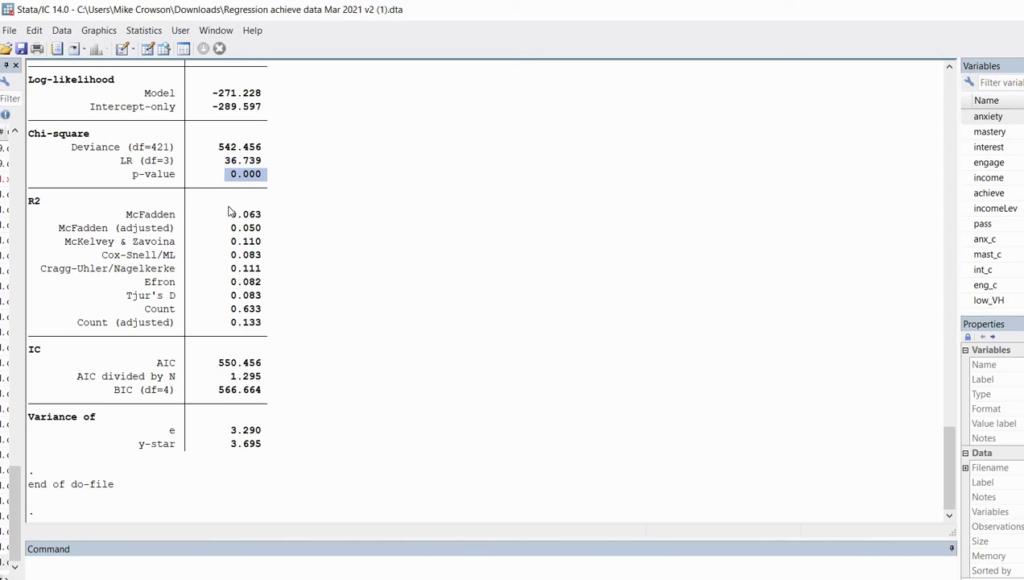
drag(271, 217, 183, 216)
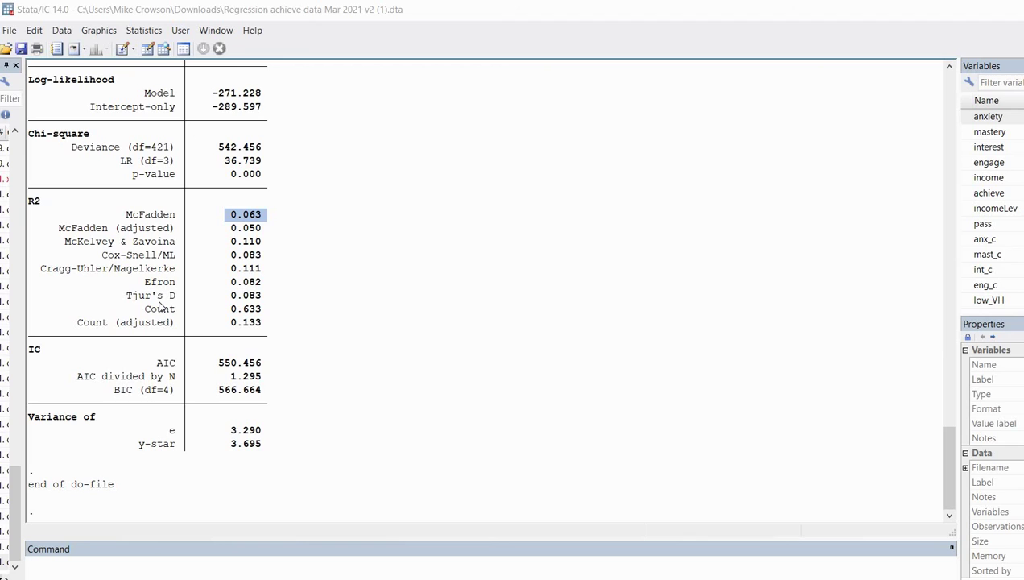
double_click(270, 364)
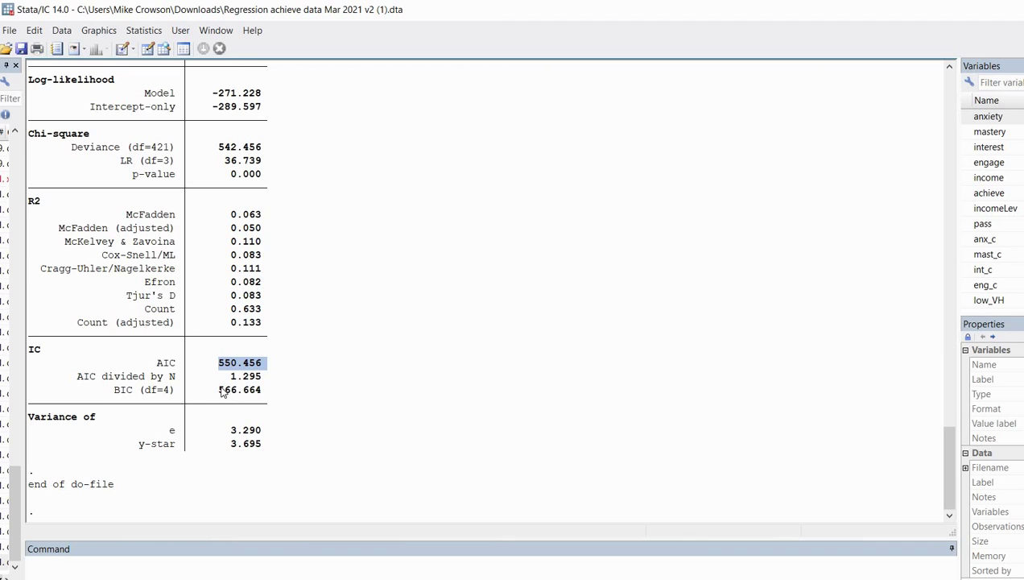
double_click(260, 391)
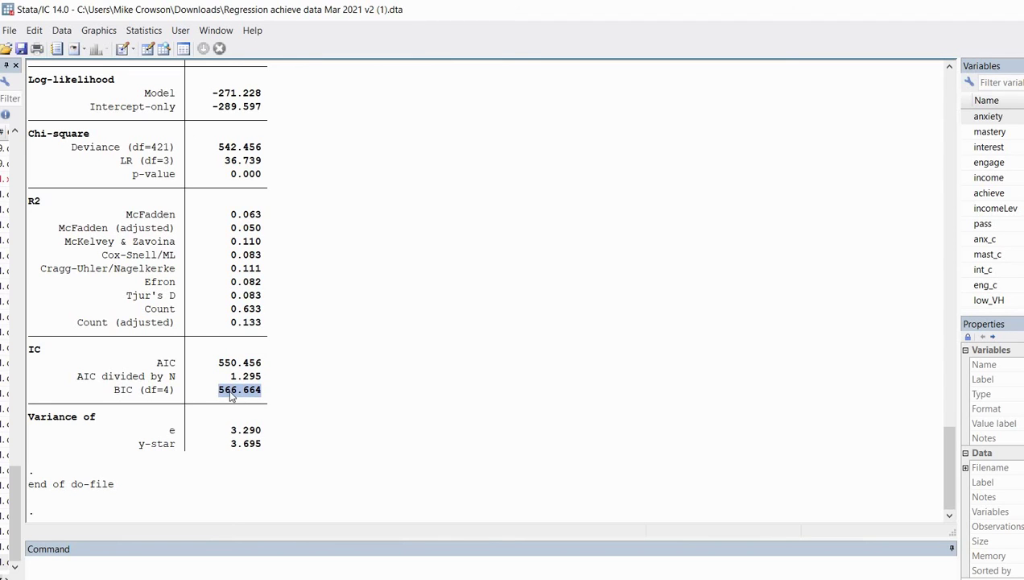